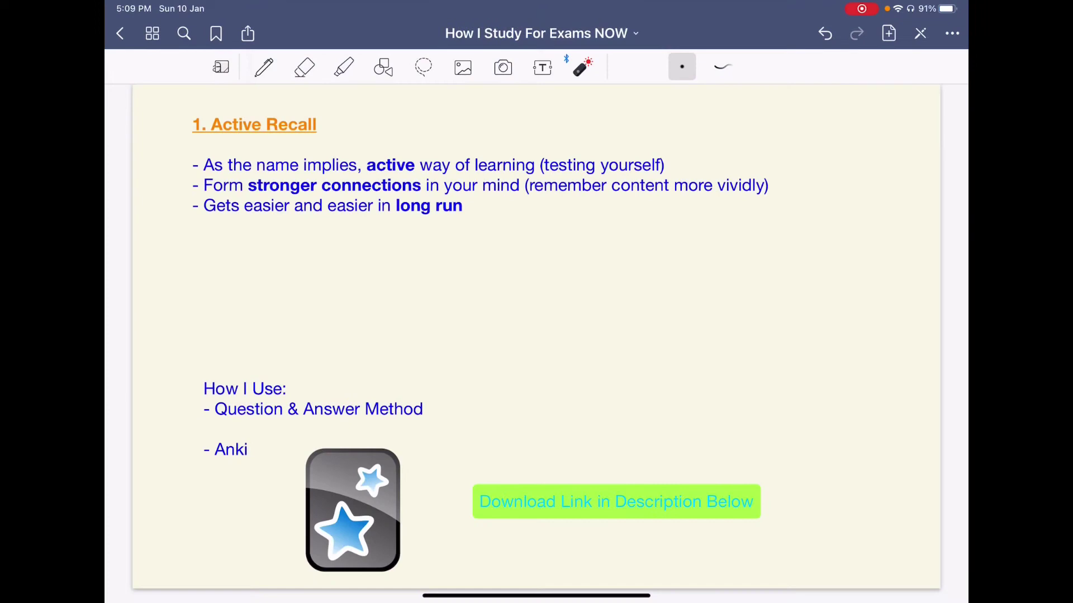
# - Point the laser at the first Active Recall bullet in GoodNotes
pyautogui.moveTo(208, 145); pyautogui.dragTo(206, 149)
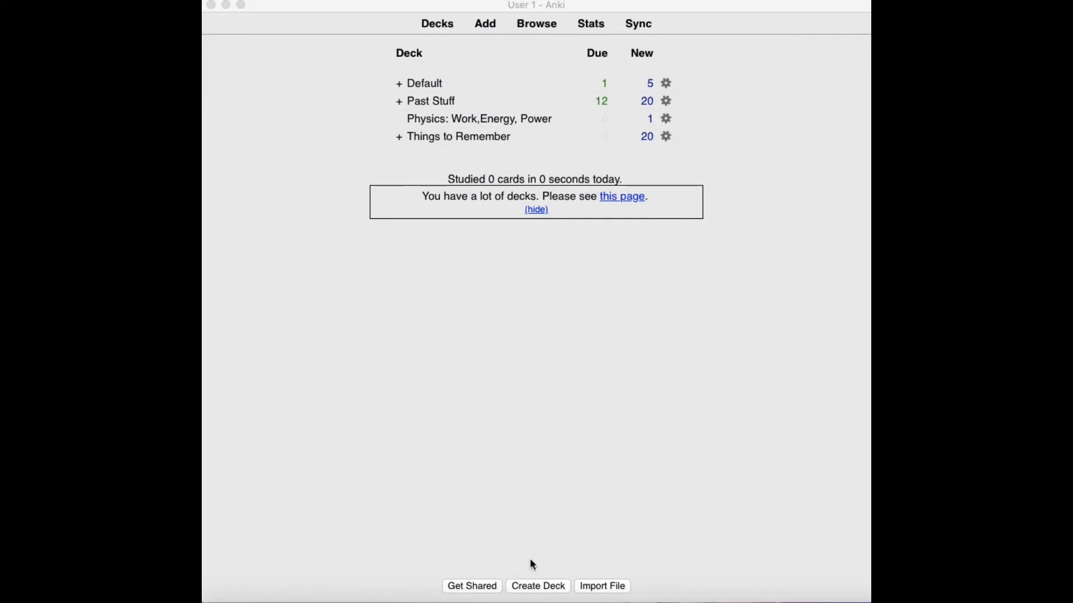
# - Add a deck named 'A Level Physics: Work, Energy & Power', fixing typos in the name
pyautogui.click(533, 587)
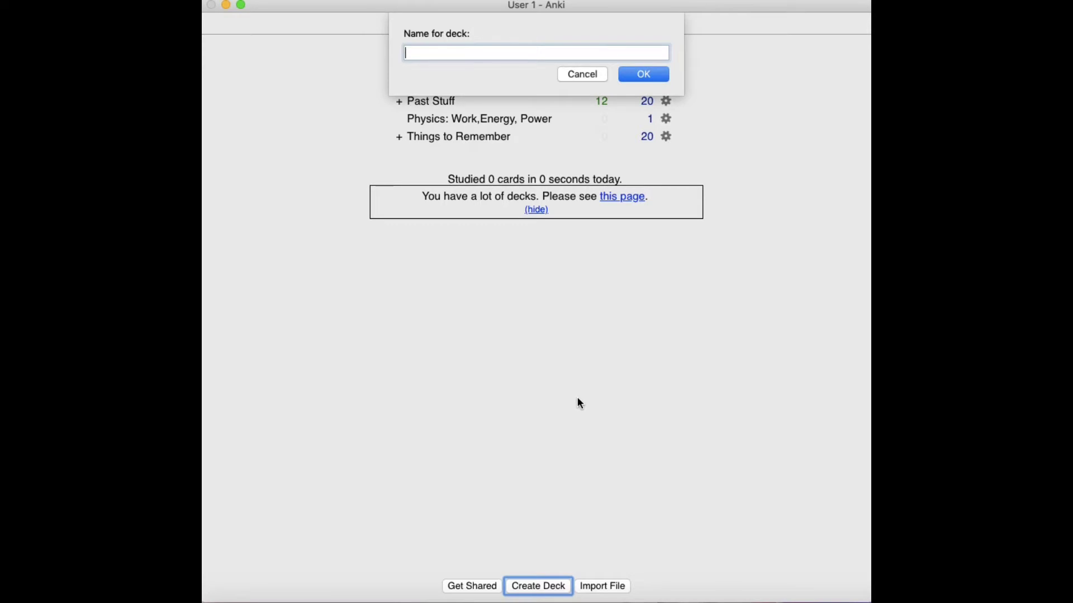
pyautogui.write('A Level Physics: Work, Ener')
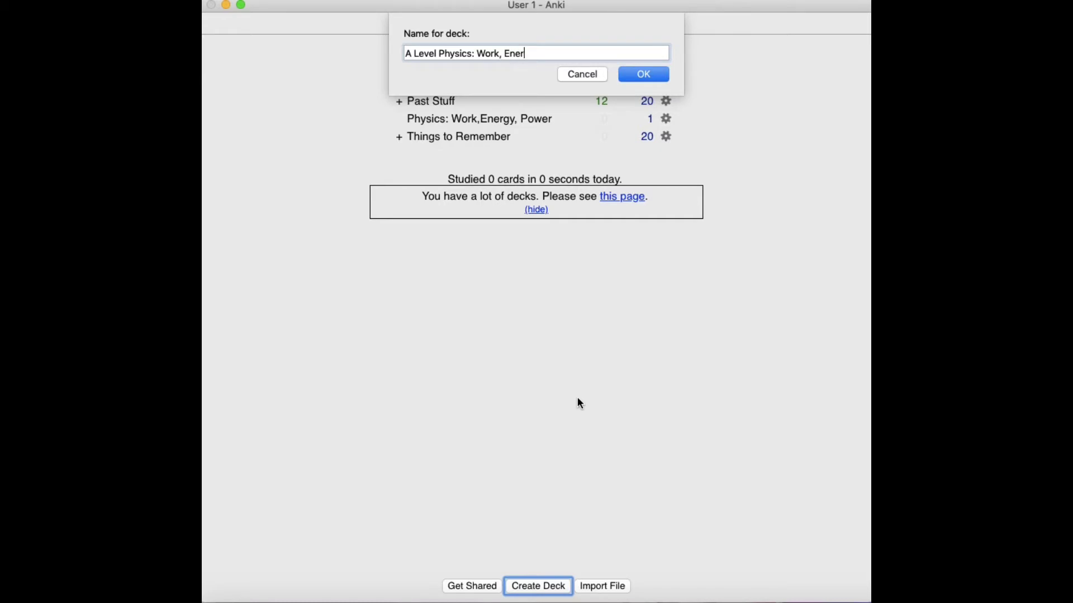
pyautogui.write('gy & Power')
pyautogui.press('Return')
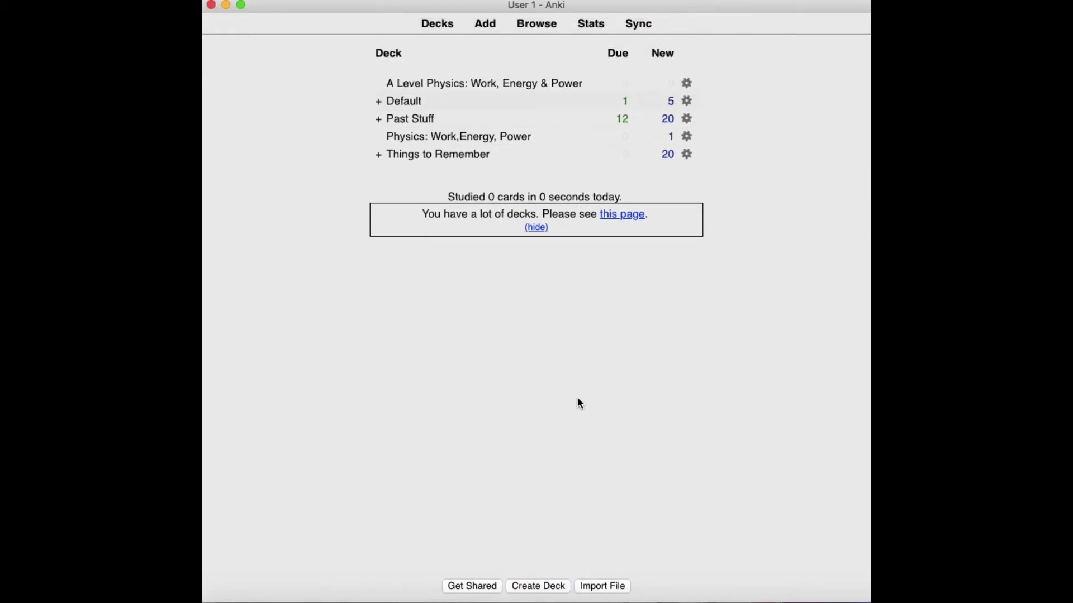
# - In the new physics deck, start a note and paste the conservation of energy sentence into Text
pyautogui.click(515, 86)
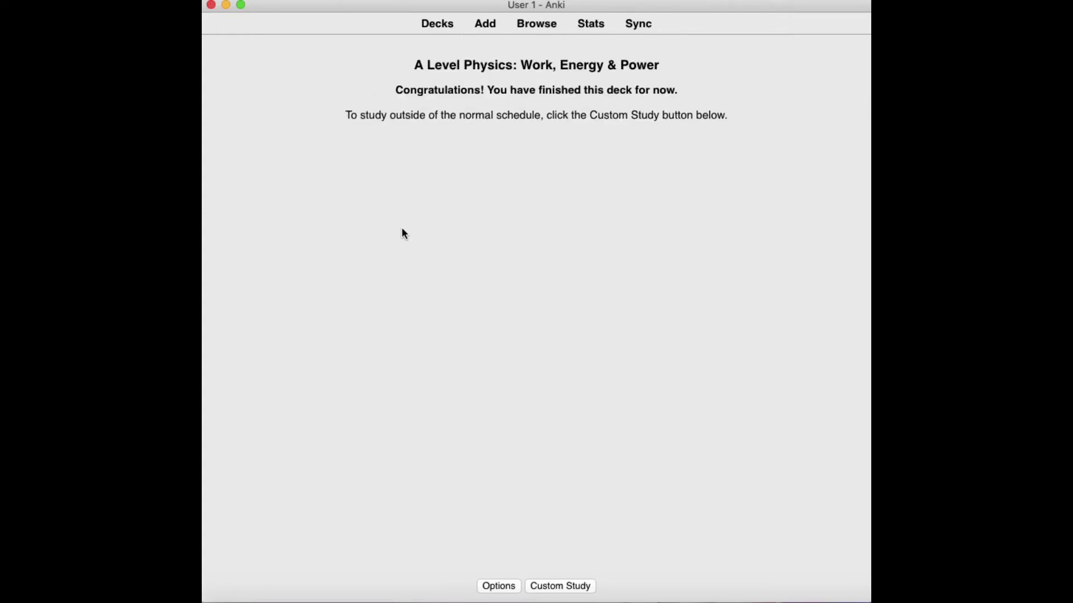
pyautogui.click(488, 26)
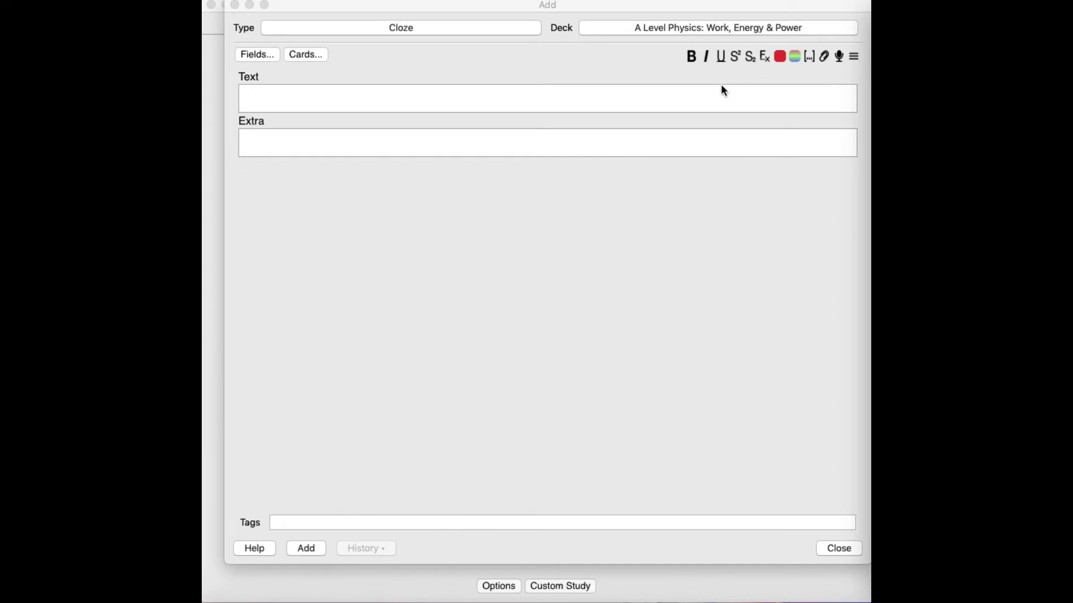
pyautogui.click(712, 96)
pyautogui.write('Principle of Conservation of Energy : energy can neither be created nor destroyed, but can change from one form to another. Total energy in a closed system is constant.')
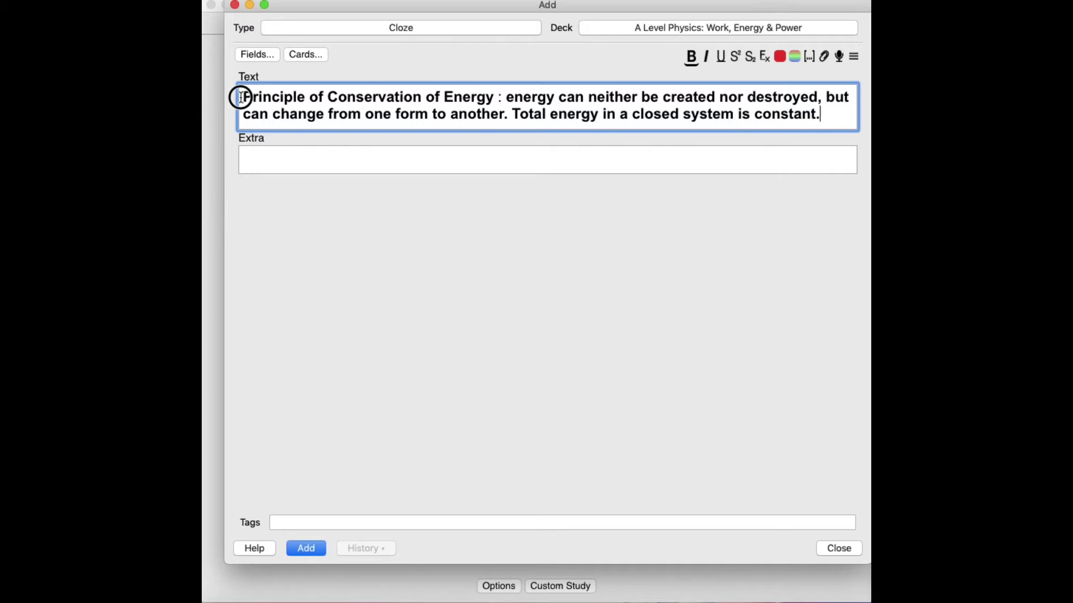
# - Reword the sentence into the question 'What is the Principle of Conservation of Energy?'
pyautogui.moveTo(240, 96); pyautogui.dragTo(838, 112)
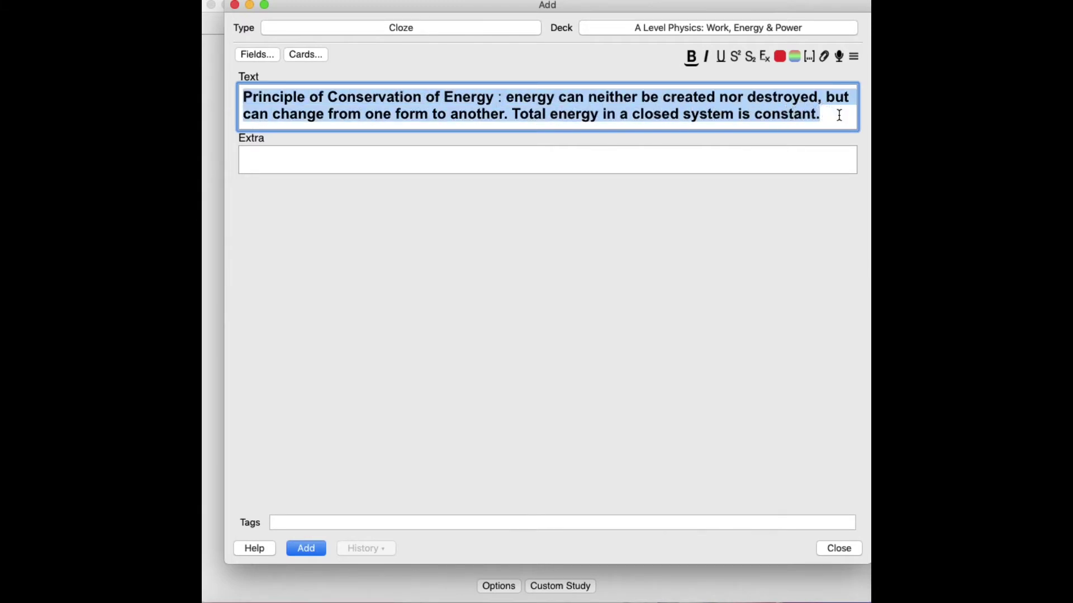
pyautogui.click(839, 114)
pyautogui.click(244, 98)
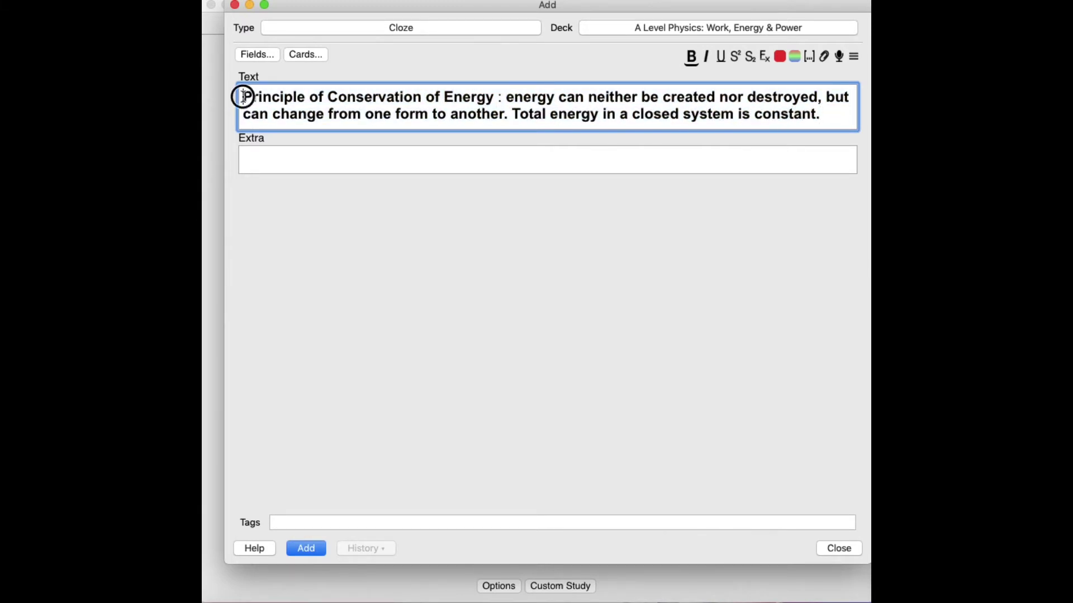
pyautogui.write('WHa')
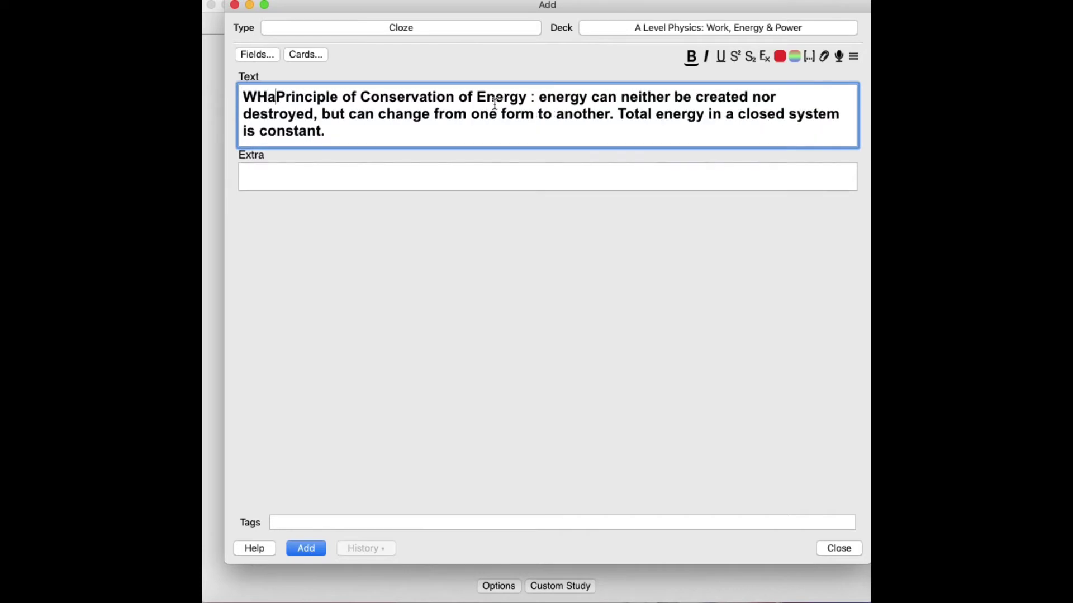
pyautogui.press('BackSpace')
pyautogui.press('BackSpace')
pyautogui.write('hat is the')
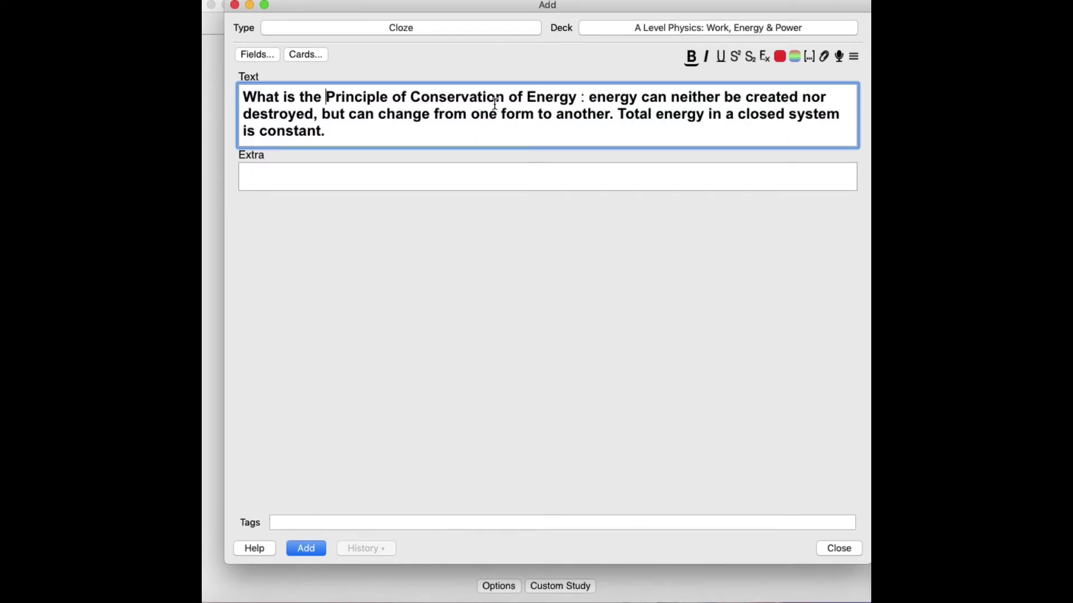
pyautogui.click(577, 98)
pyautogui.write('?')
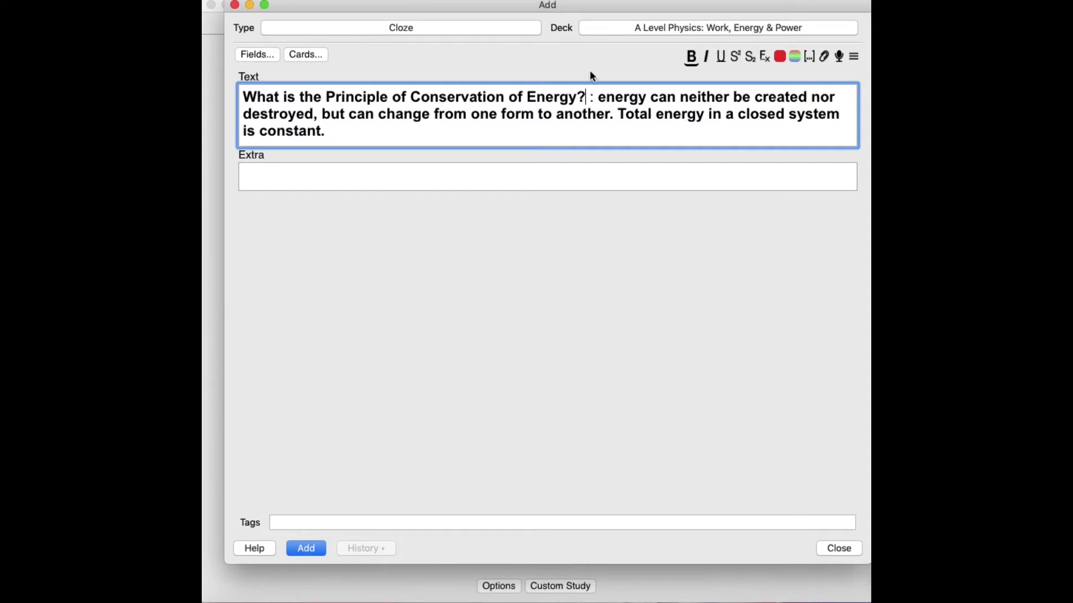
# - Hide the definition after the colon as a cloze deletion and add the note
pyautogui.moveTo(596, 97); pyautogui.dragTo(661, 132)
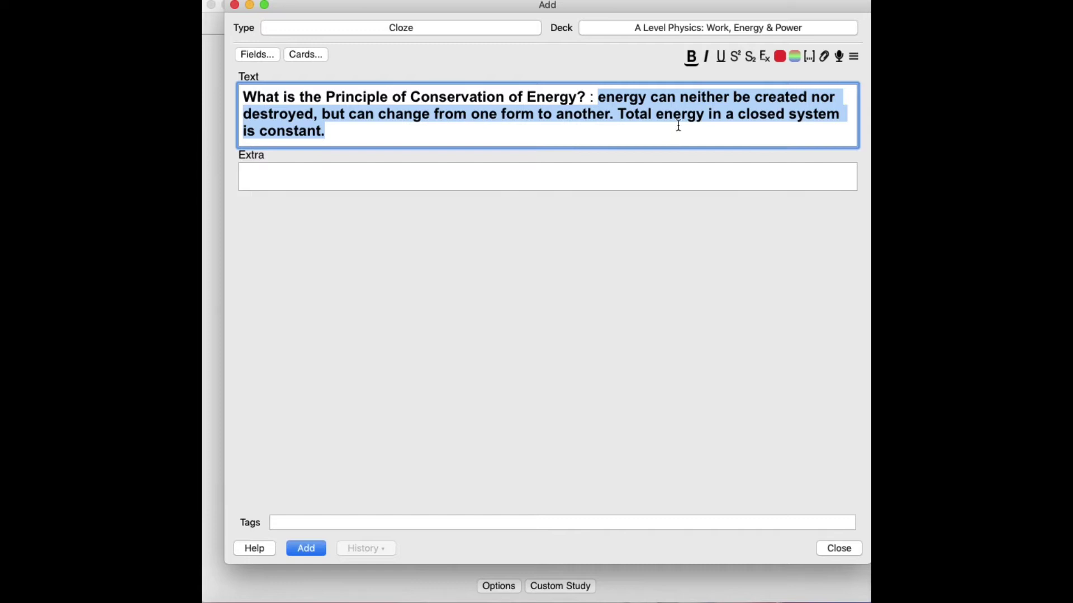
pyautogui.click(810, 58)
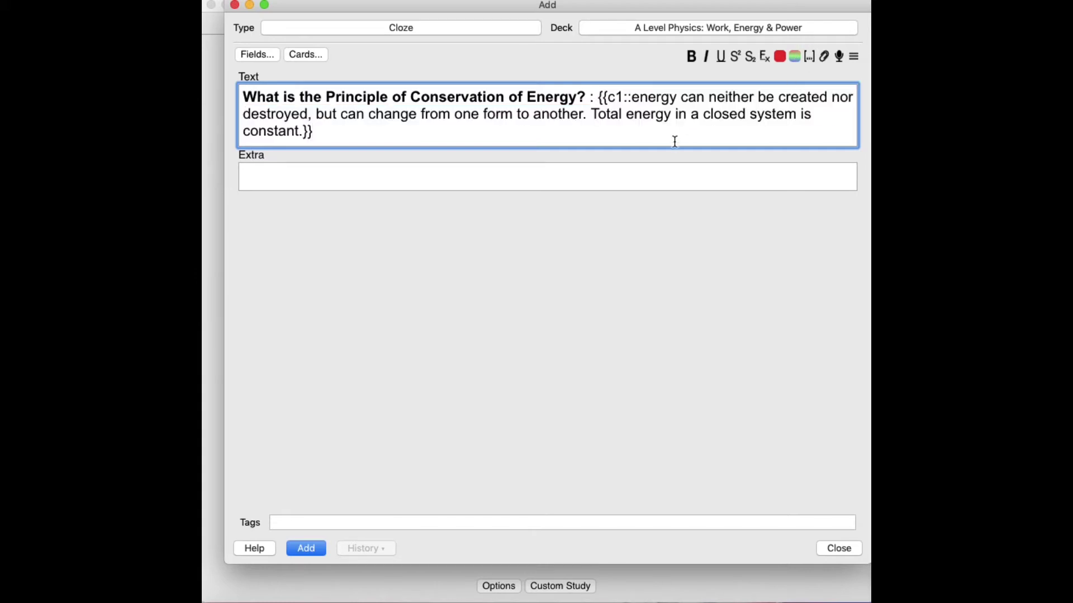
pyautogui.moveTo(601, 93); pyautogui.dragTo(652, 134)
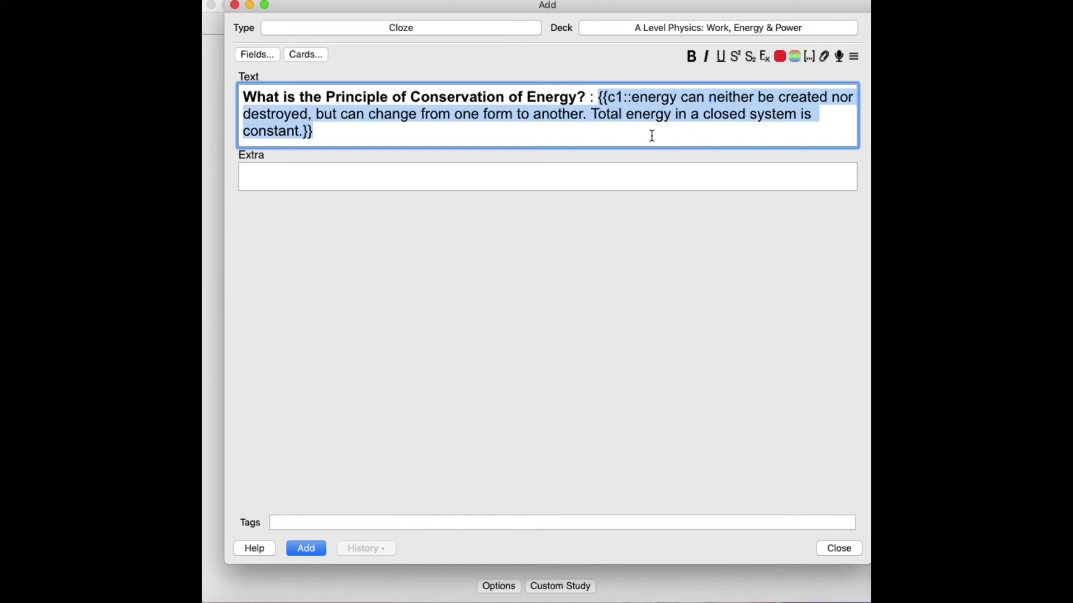
pyautogui.click(648, 141)
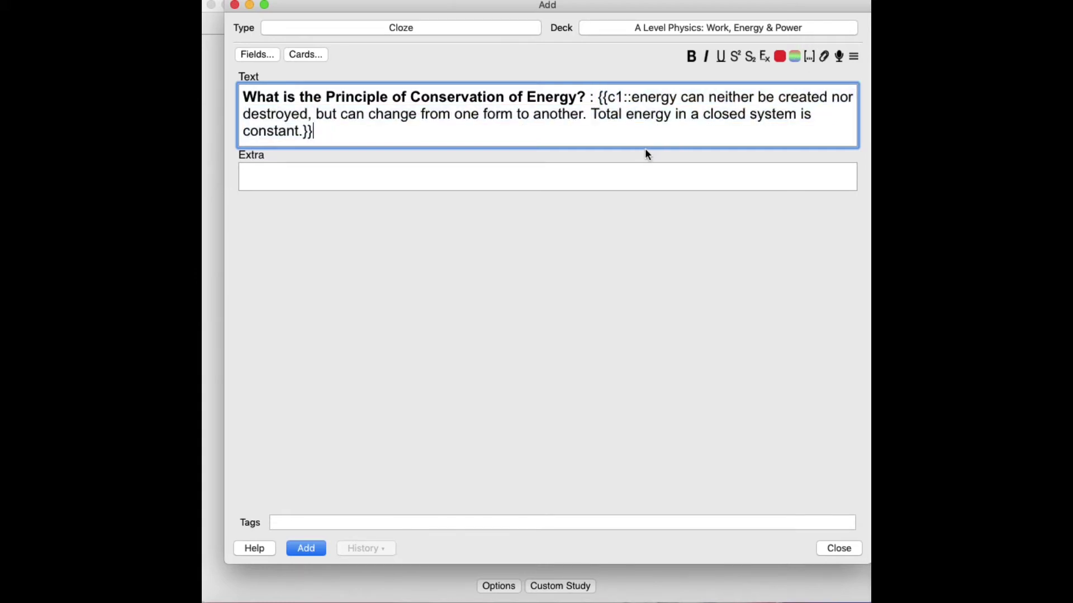
pyautogui.click(311, 549)
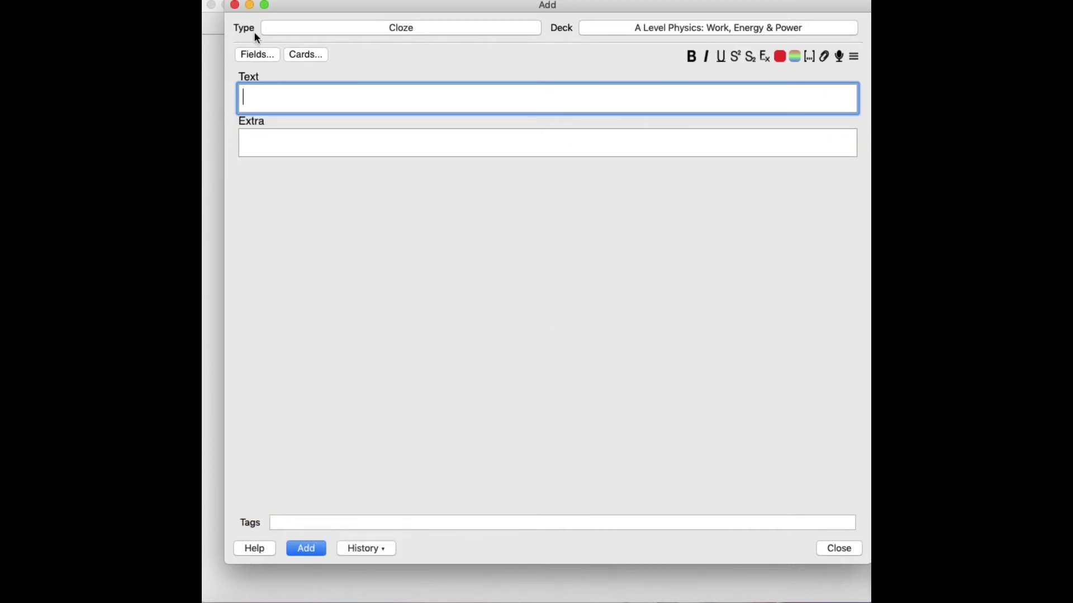
# - Study the new physics deck and reveal the conservation of energy cloze card's answer
pyautogui.click(235, 6)
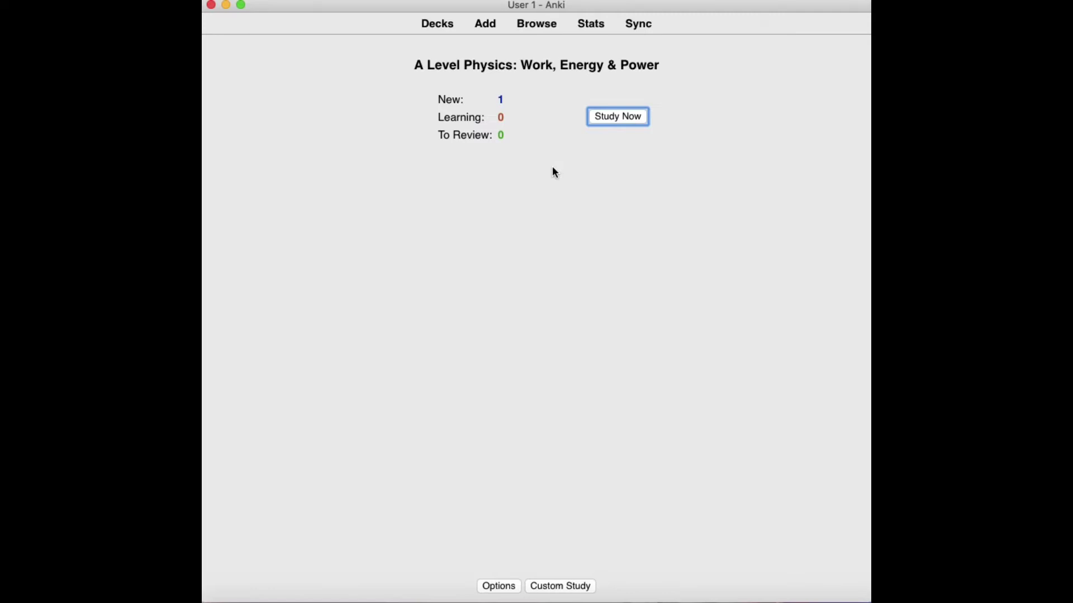
pyautogui.click(614, 117)
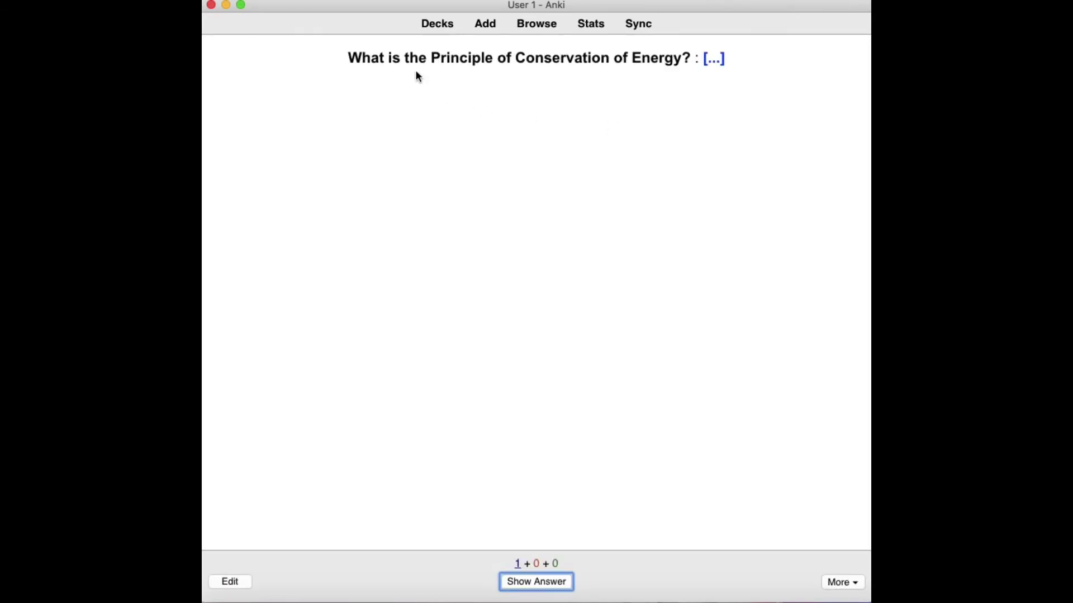
pyautogui.moveTo(350, 58); pyautogui.dragTo(689, 57)
pyautogui.click(694, 78)
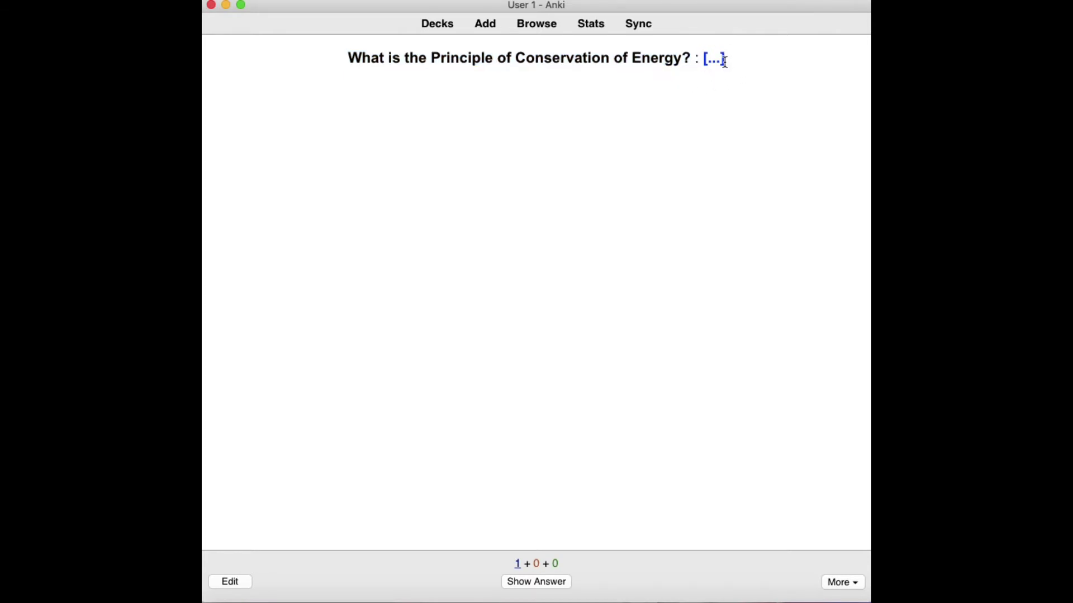
pyautogui.press('space')
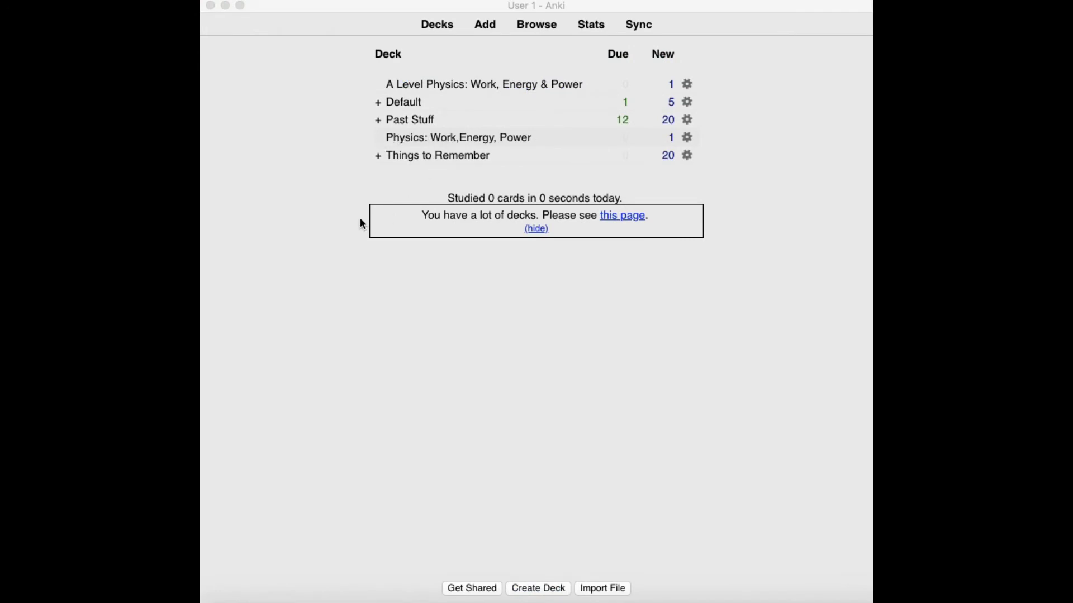
# - Study the Physics: Work,Energy, Power deck, reading the Work Done card before revealing its answer
pyautogui.click(428, 138)
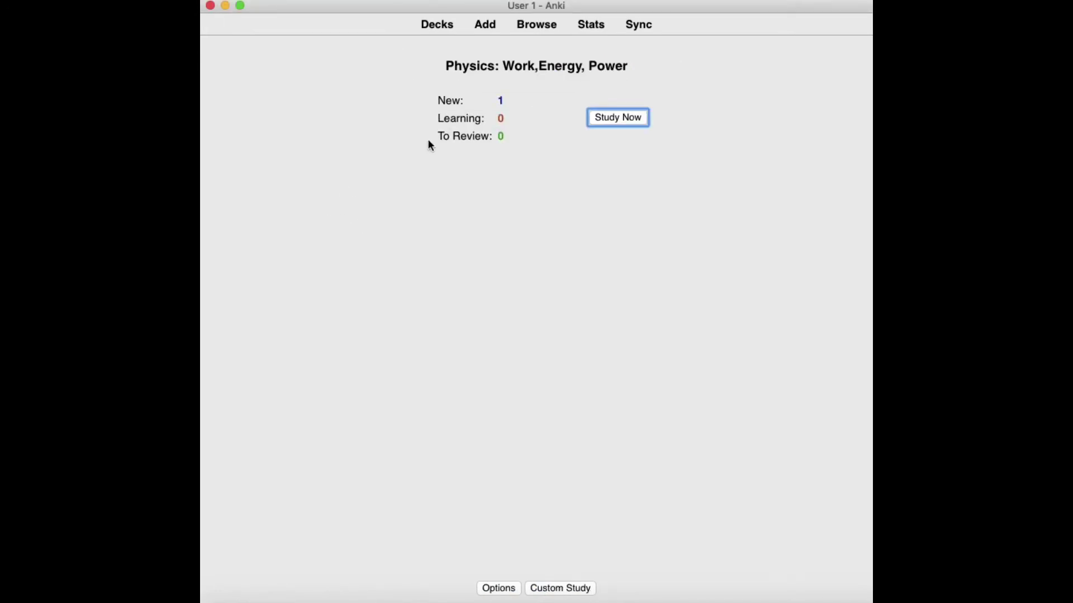
pyautogui.click(621, 120)
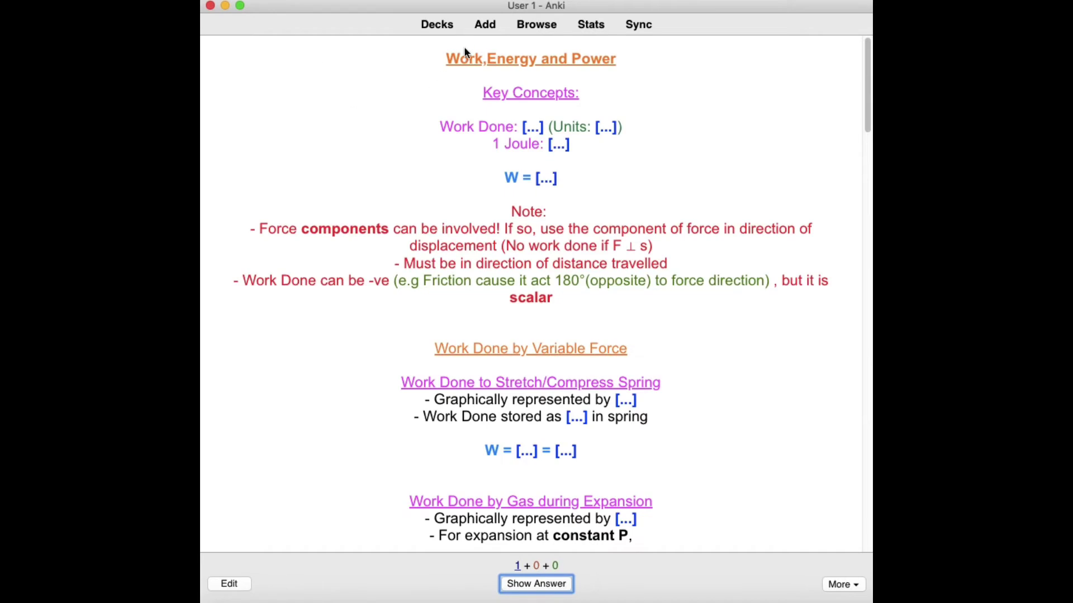
pyautogui.scroll(-5, 563, 188)
pyautogui.scroll(-10, 575, 252)
pyautogui.scroll(16, 574, 251)
pyautogui.click(441, 125)
pyautogui.moveTo(442, 125)
pyautogui.mouseDown()
pyautogui.moveTo(521, 125)
pyautogui.moveTo(441, 126)
pyautogui.mouseUp()
pyautogui.press('space')
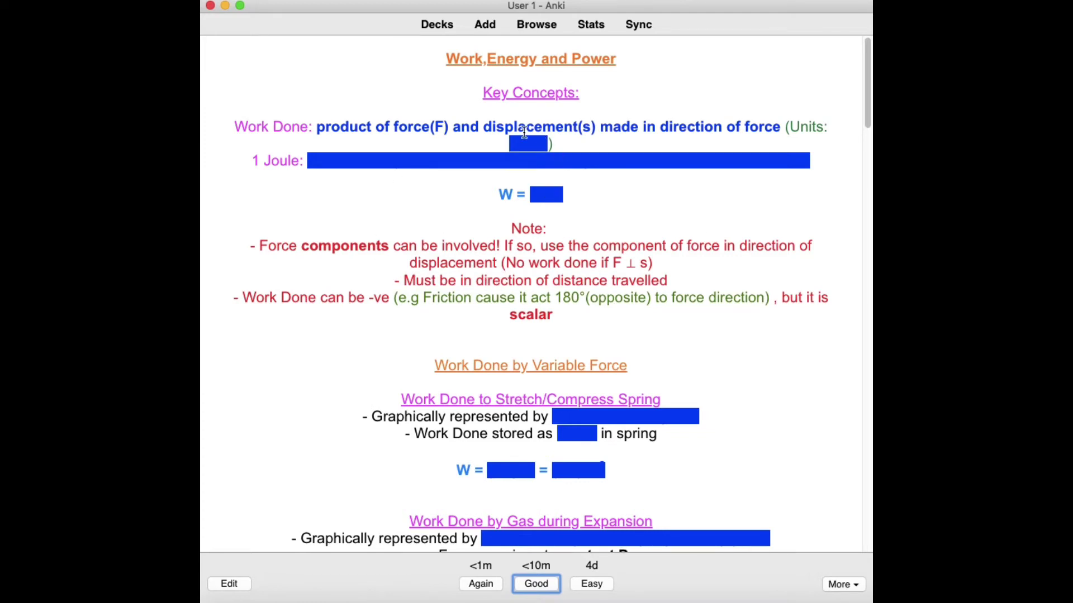
# - Open the current note's cloze card templates and inspect the Back Template's click-to-reveal script
pyautogui.click(229, 585)
pyautogui.moveTo(421, 11); pyautogui.dragTo(460, 21)
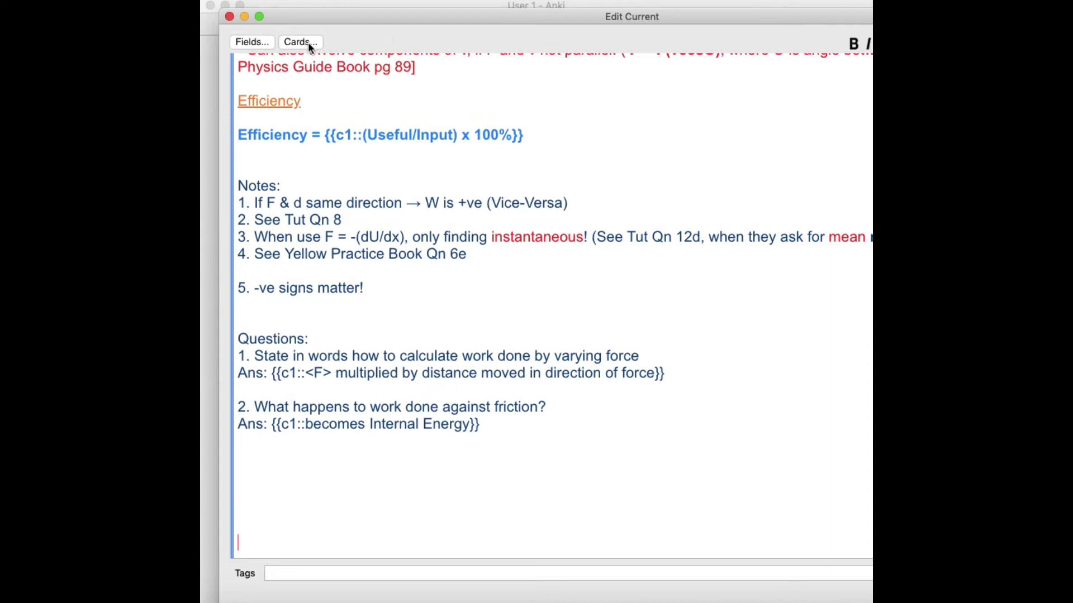
pyautogui.click(303, 41)
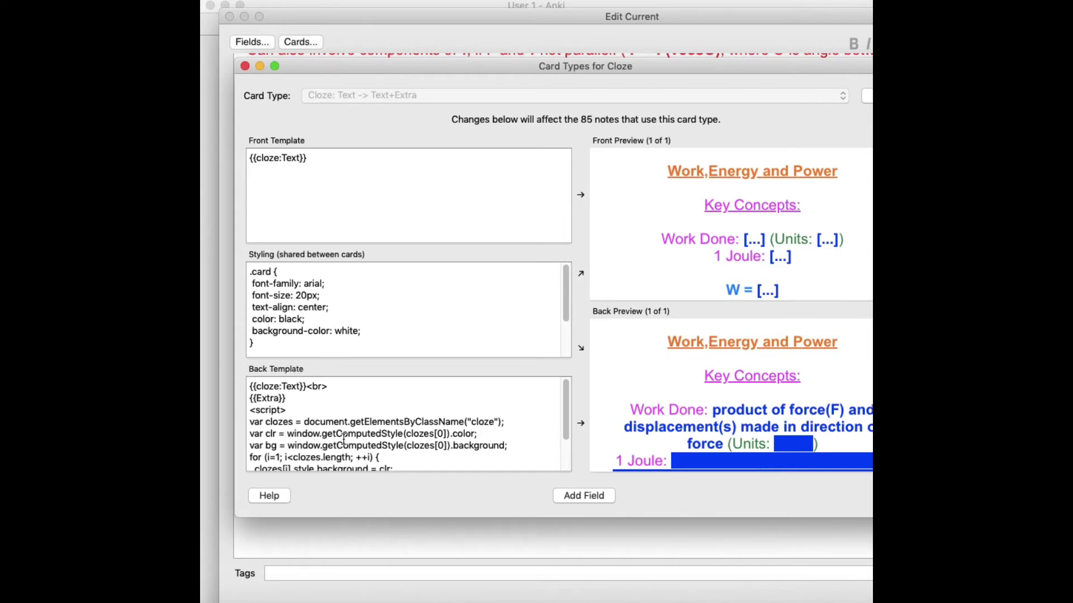
pyautogui.scroll(-2, 344, 439)
pyautogui.scroll(2, 339, 438)
pyautogui.moveTo(255, 414); pyautogui.dragTo(346, 458)
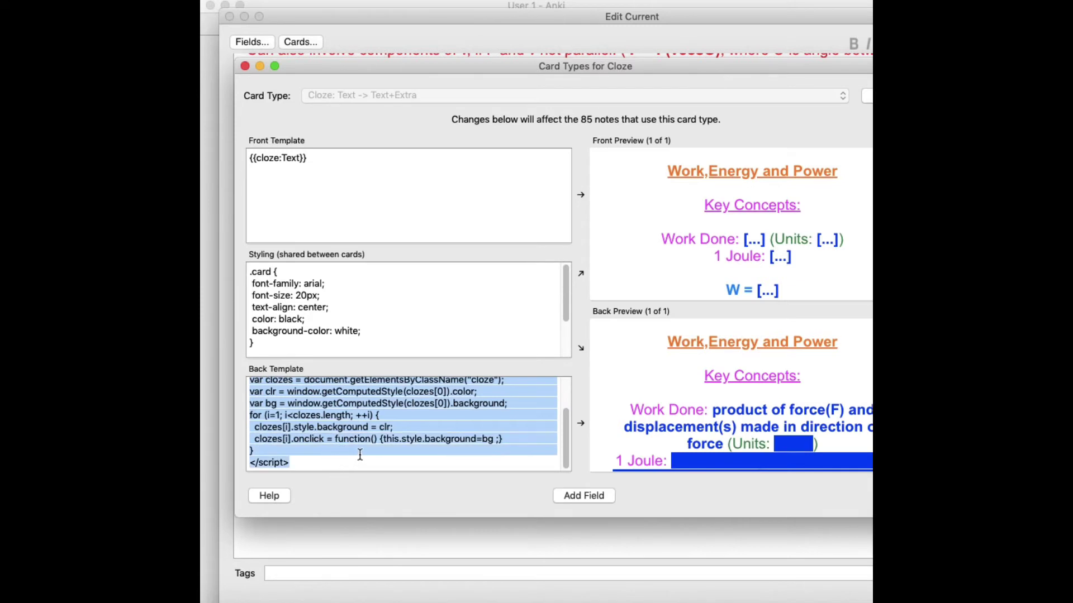
pyautogui.click(343, 457)
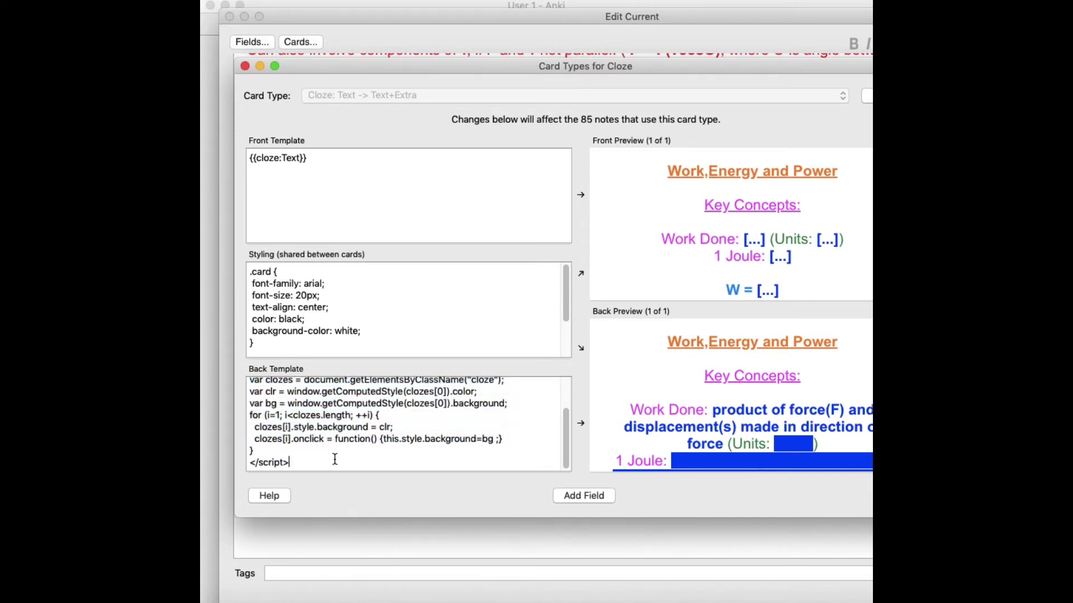
pyautogui.click(782, 442)
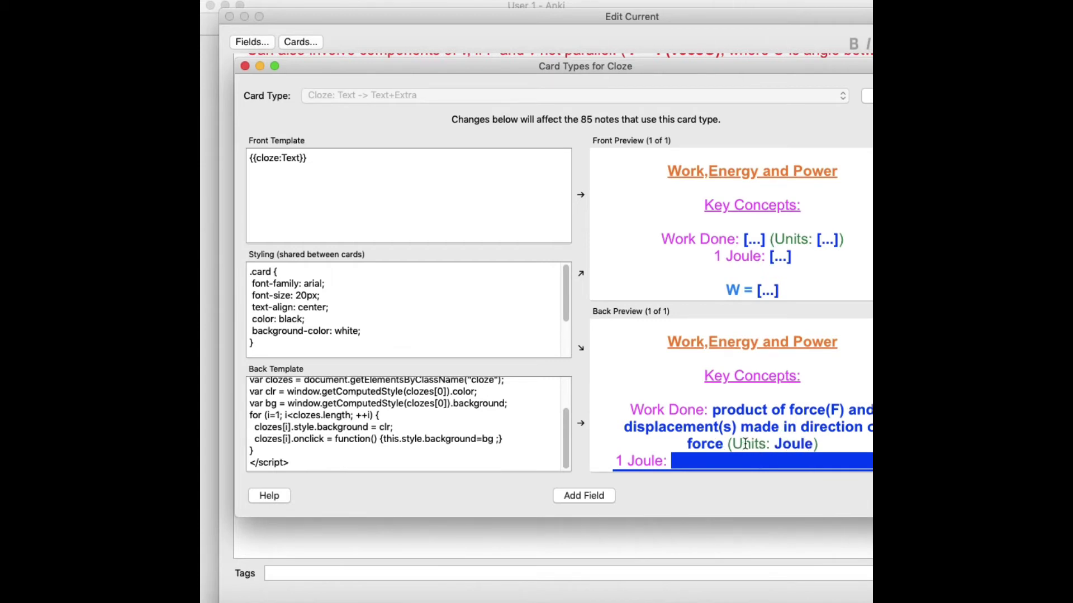
# - Review the card Styling rules alongside the back template script
pyautogui.scroll(3, 366, 441)
pyautogui.scroll(-3, 358, 444)
pyautogui.moveTo(337, 459); pyautogui.dragTo(249, 419)
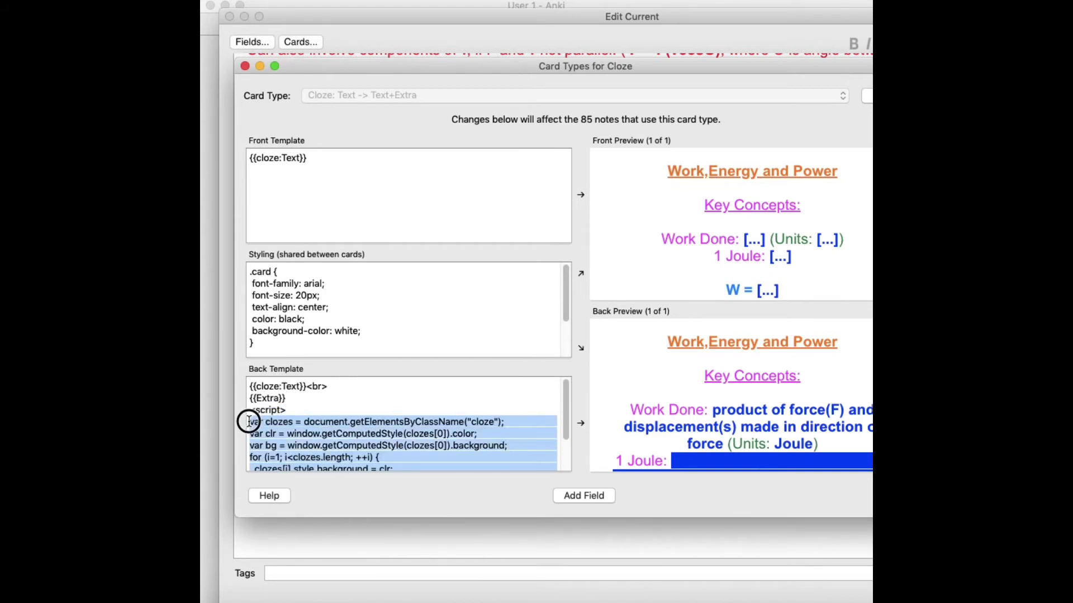
pyautogui.moveTo(292, 347); pyautogui.dragTo(241, 270)
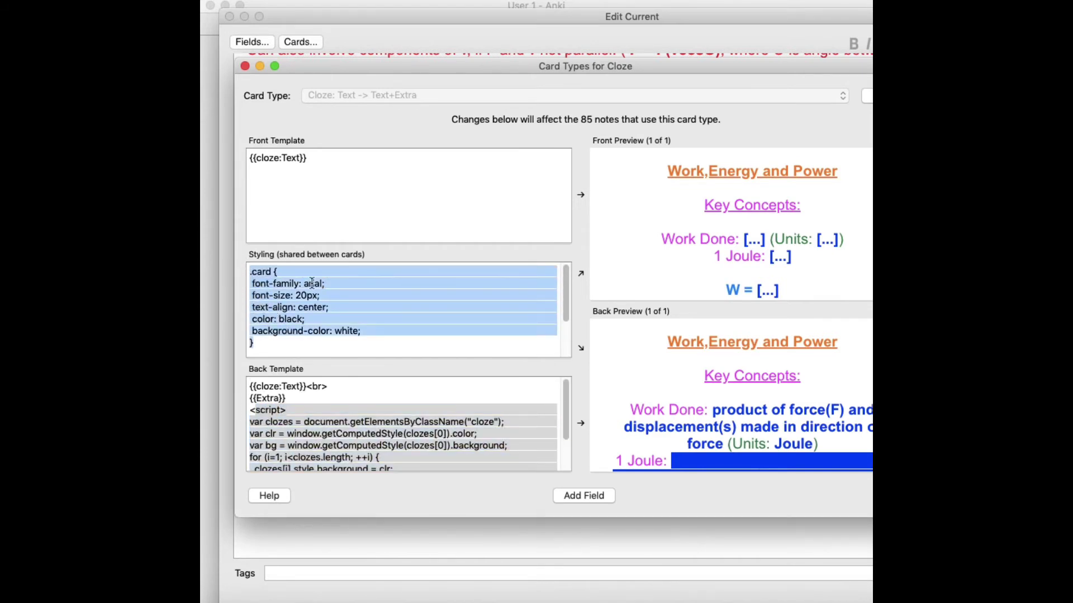
pyautogui.click(350, 306)
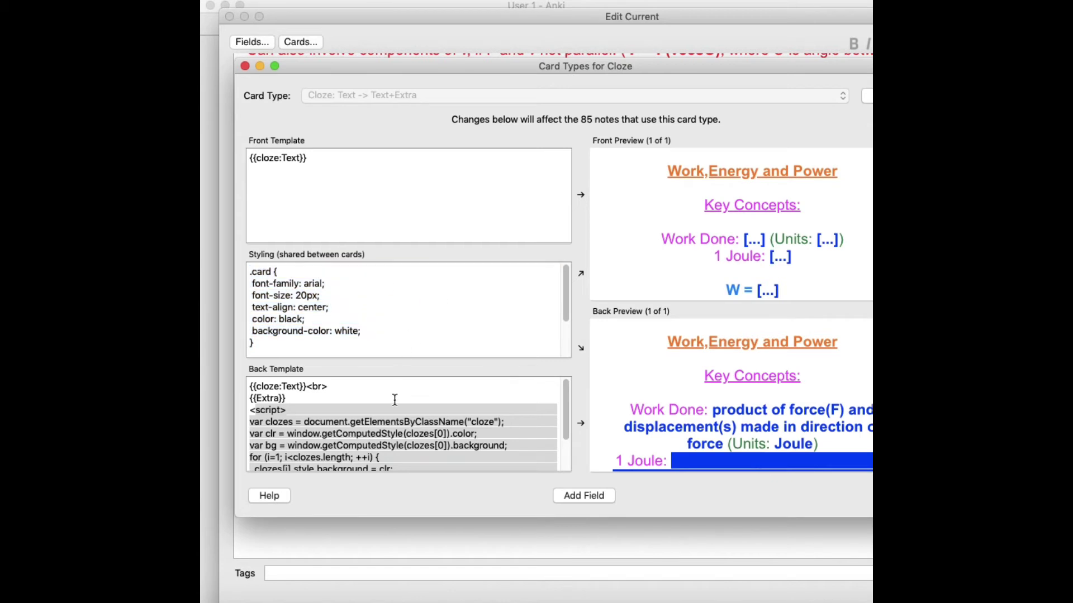
pyautogui.scroll(-3, 395, 402)
pyautogui.click(330, 463)
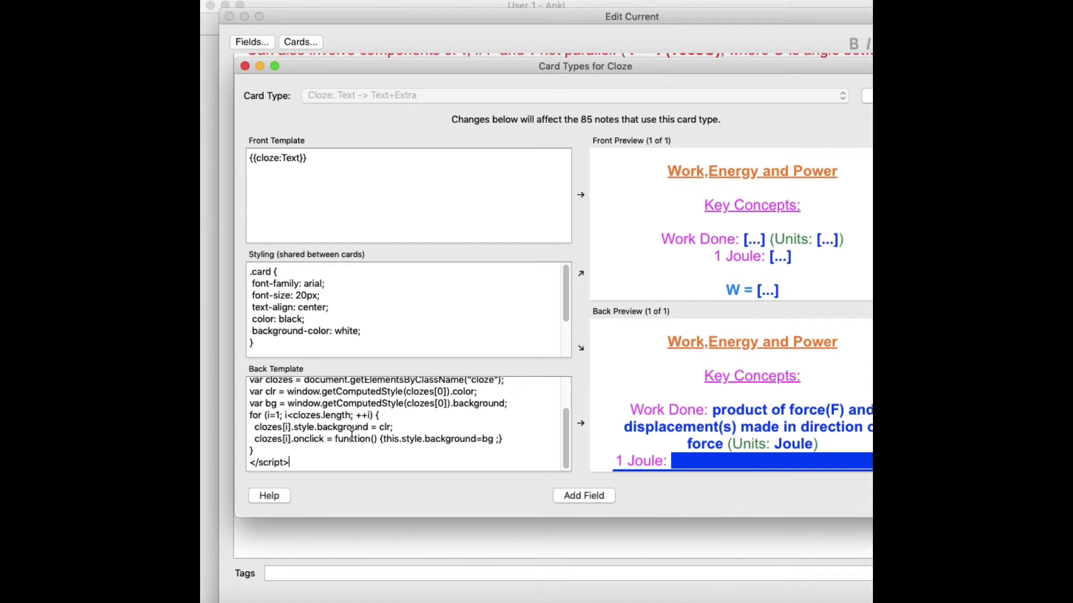
pyautogui.scroll(3, 335, 439)
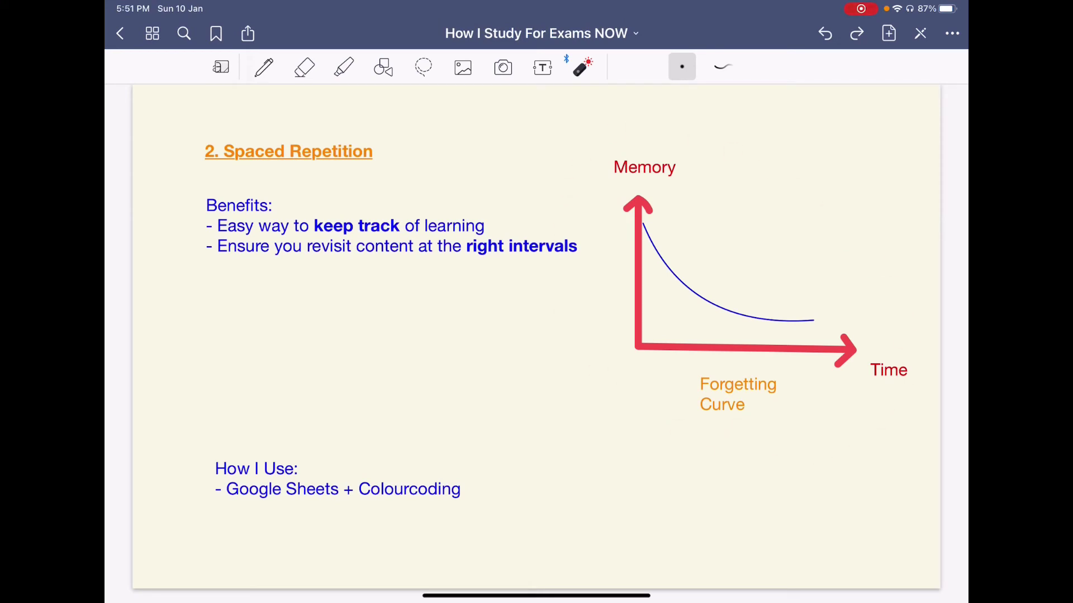
# - With the purple pen, label 0 at the origin, 100 on Memory and 1 on Time
pyautogui.click(263, 67)
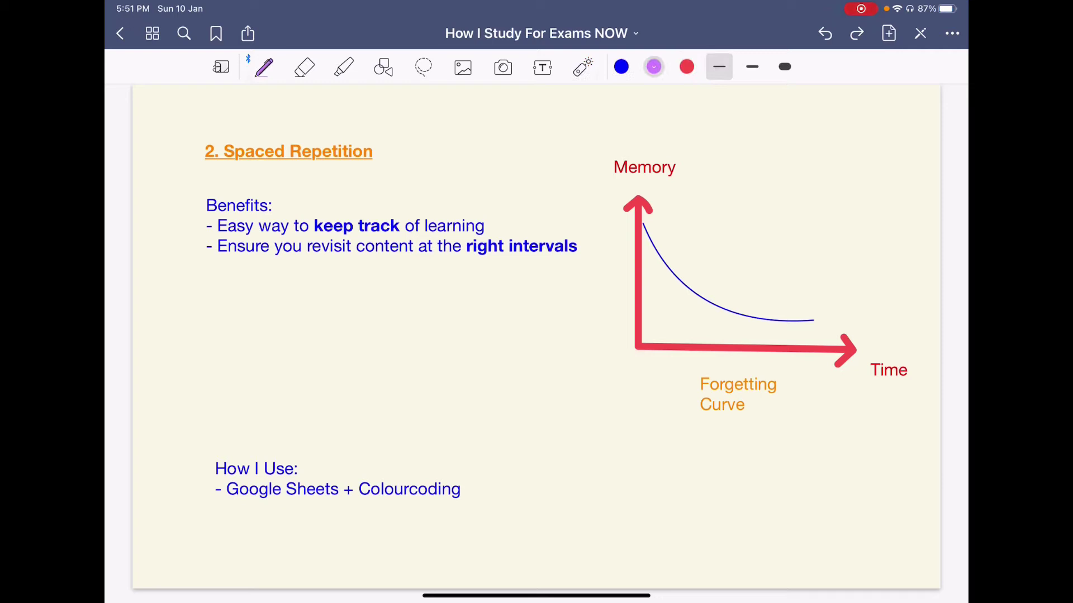
pyautogui.moveTo(629, 352); pyautogui.dragTo(630, 364)
pyautogui.moveTo(594, 220); pyautogui.dragTo(594, 231)
pyautogui.moveTo(603, 221); pyautogui.dragTo(610, 222)
pyautogui.moveTo(666, 360); pyautogui.dragTo(676, 371)
# - Draw the day-1 dashed line and flatter decay curves, label day 3, and mark the 2-day gap
pyautogui.moveTo(672, 240); pyautogui.dragTo(672, 267)
pyautogui.moveTo(673, 224)
pyautogui.mouseDown()
pyautogui.moveTo(697, 246)
pyautogui.moveTo(766, 267)
pyautogui.mouseUp()
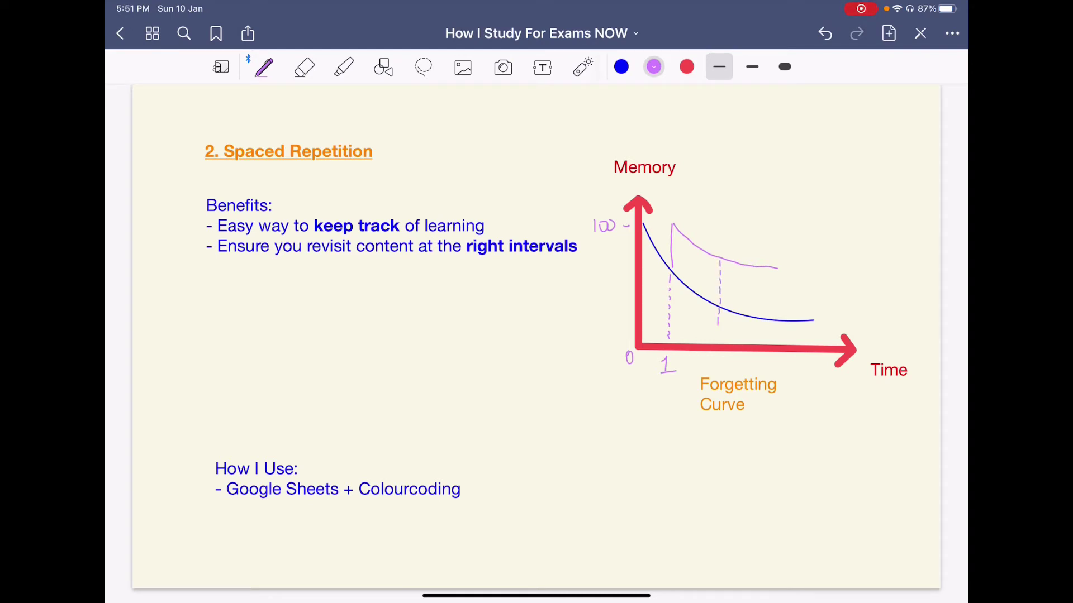
pyautogui.moveTo(715, 356); pyautogui.dragTo(709, 368)
pyautogui.moveTo(643, 222); pyautogui.dragTo(718, 224)
pyautogui.moveTo(721, 224); pyautogui.dragTo(795, 254)
pyautogui.hotkey('ctrl', 'z')
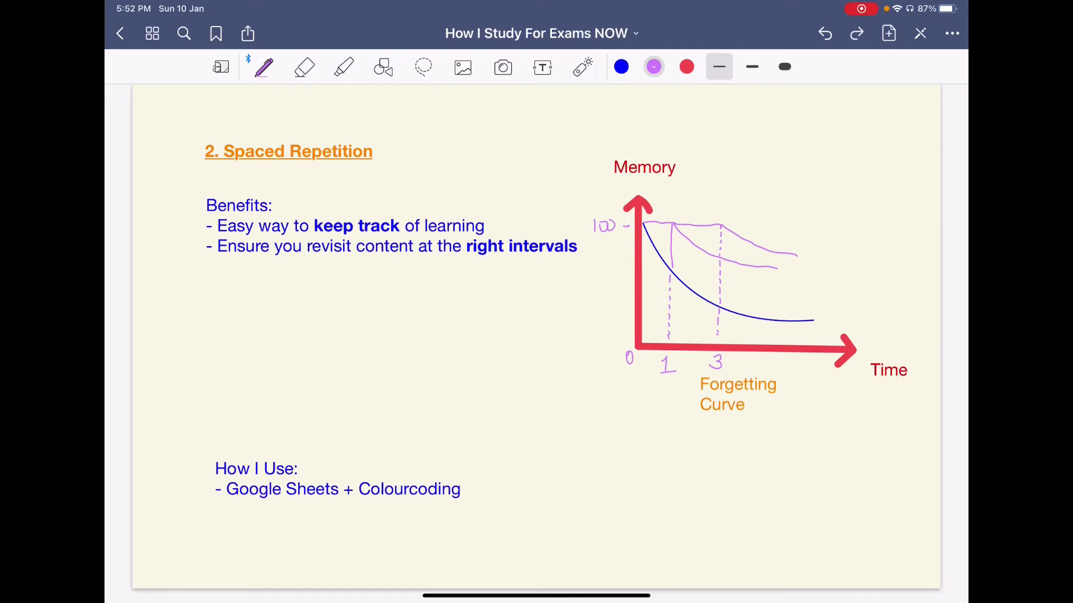
pyautogui.moveTo(663, 382); pyautogui.dragTo(680, 392)
pyautogui.moveTo(679, 388); pyautogui.dragTo(724, 391)
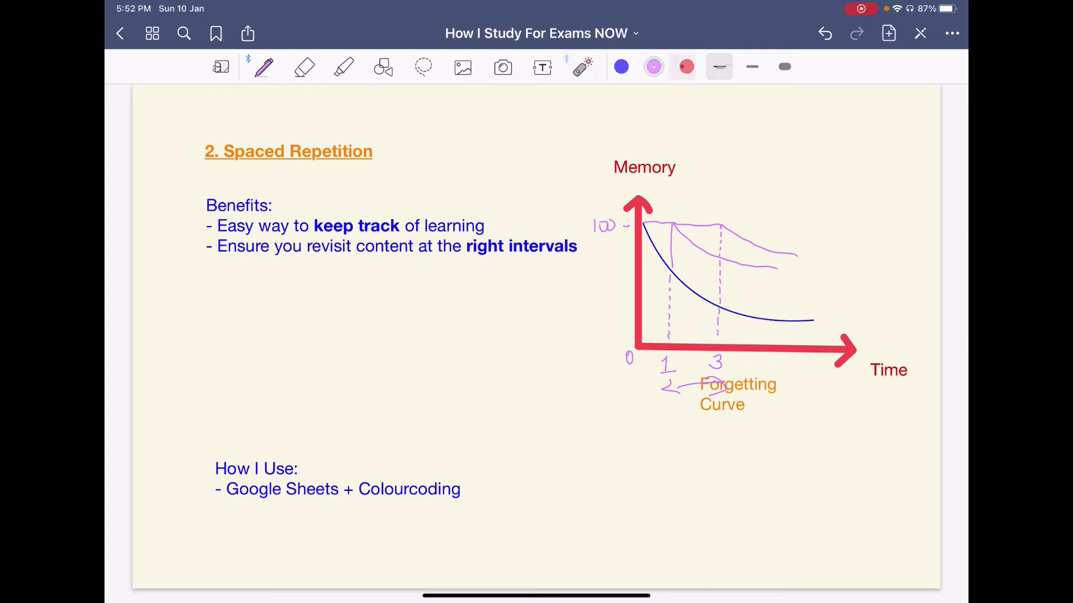
# - Circle the PHYSICS sheet name, bracket topic rows 1–20, and circle 23 Sept 2018 in C1
pyautogui.click(583, 67)
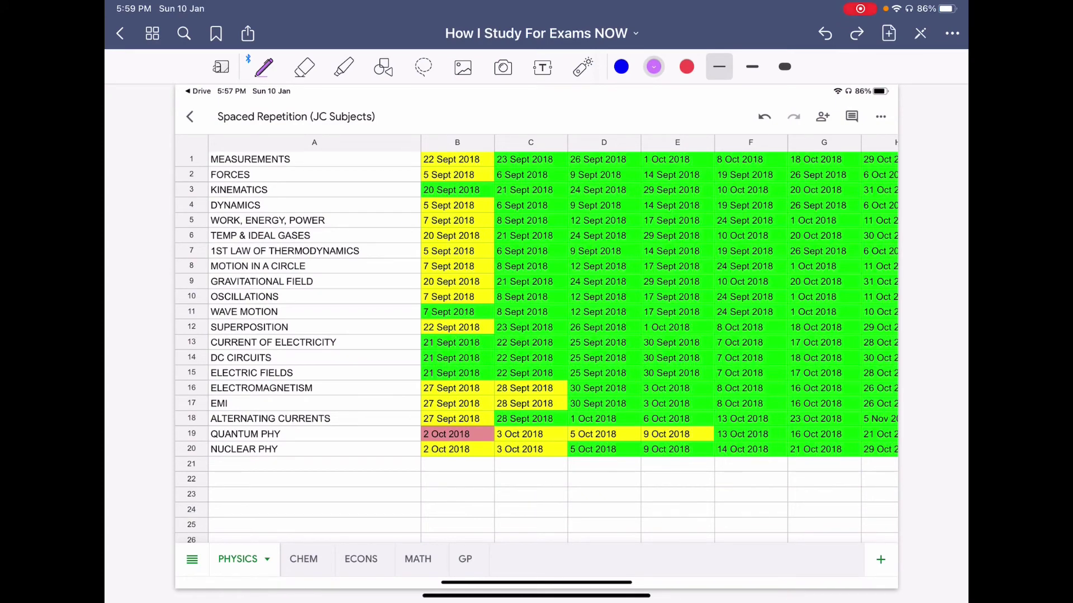
pyautogui.moveTo(235, 571); pyautogui.dragTo(246, 579)
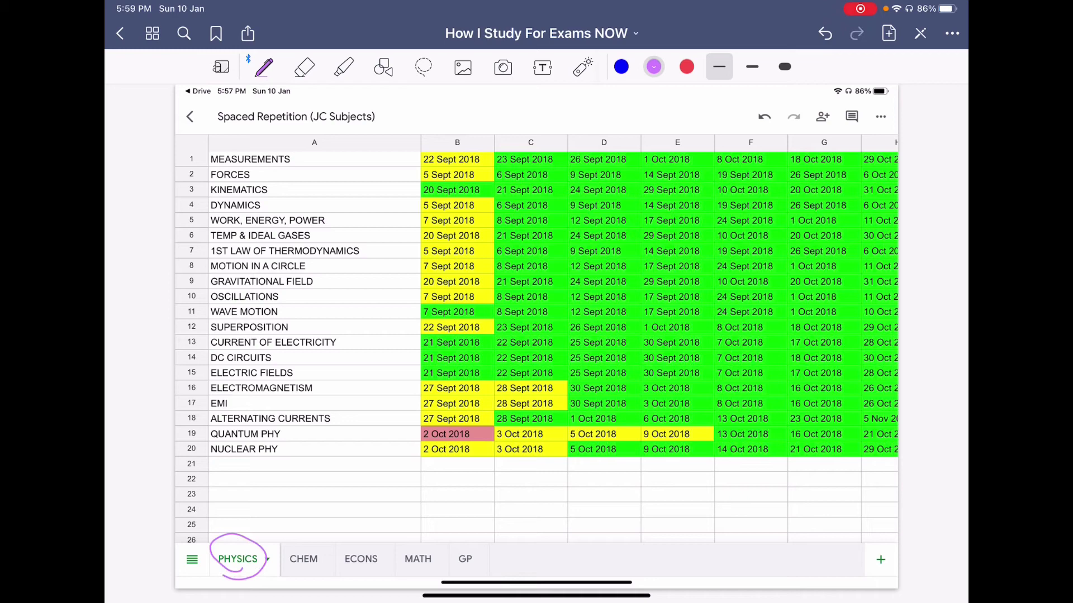
pyautogui.moveTo(184, 158); pyautogui.dragTo(181, 455)
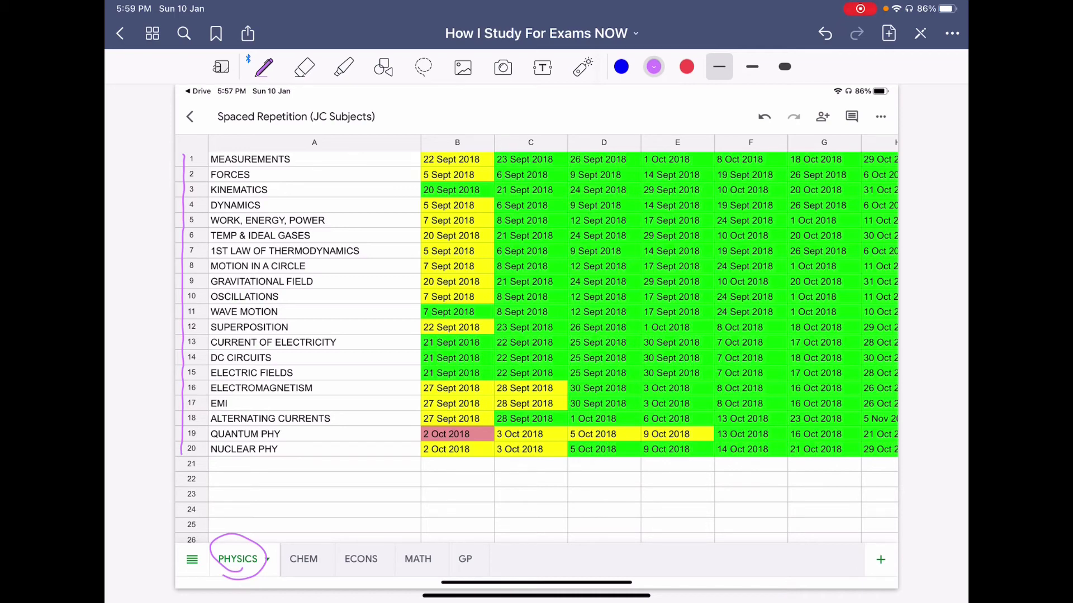
pyautogui.moveTo(497, 166)
pyautogui.mouseDown()
pyautogui.moveTo(509, 148)
pyautogui.moveTo(495, 165)
pyautogui.mouseUp()
# - Mark the QUANTUM PHY and ELECTRIC FIELDS rows, writing 'shallow' and 'good' beside them
pyautogui.moveTo(417, 430); pyautogui.dragTo(398, 418)
pyautogui.moveTo(411, 369); pyautogui.dragTo(399, 373)
pyautogui.moveTo(383, 474); pyautogui.dragTo(400, 442)
pyautogui.moveTo(377, 488)
pyautogui.mouseDown()
pyautogui.moveTo(367, 498)
pyautogui.moveTo(443, 482)
pyautogui.mouseUp()
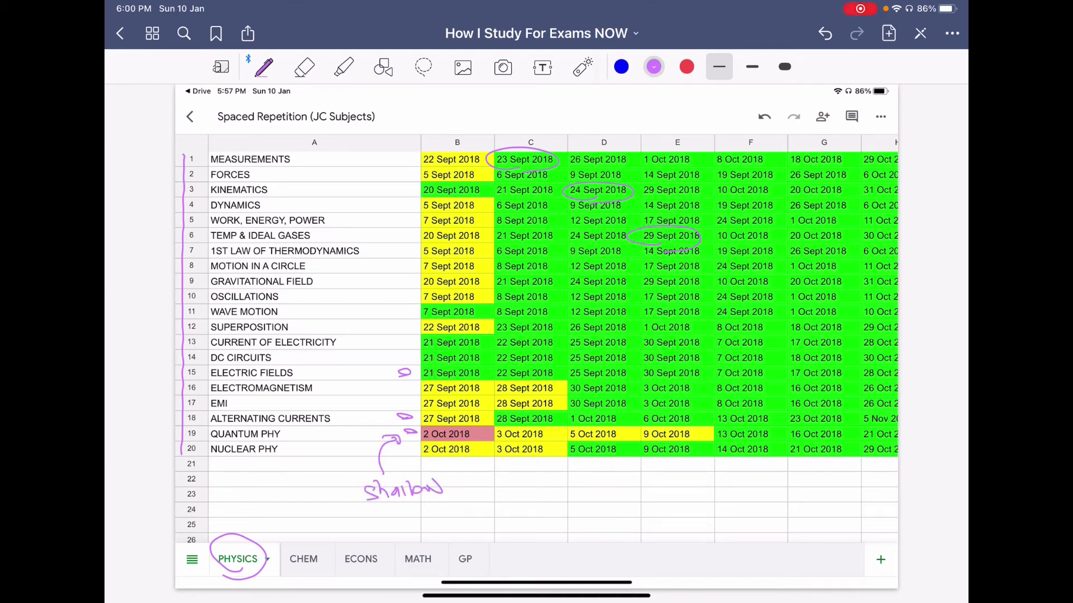
pyautogui.moveTo(384, 377)
pyautogui.mouseDown()
pyautogui.moveTo(393, 363)
pyautogui.moveTo(360, 341)
pyautogui.moveTo(356, 358)
pyautogui.mouseUp()
pyautogui.moveTo(377, 338); pyautogui.dragTo(406, 324)
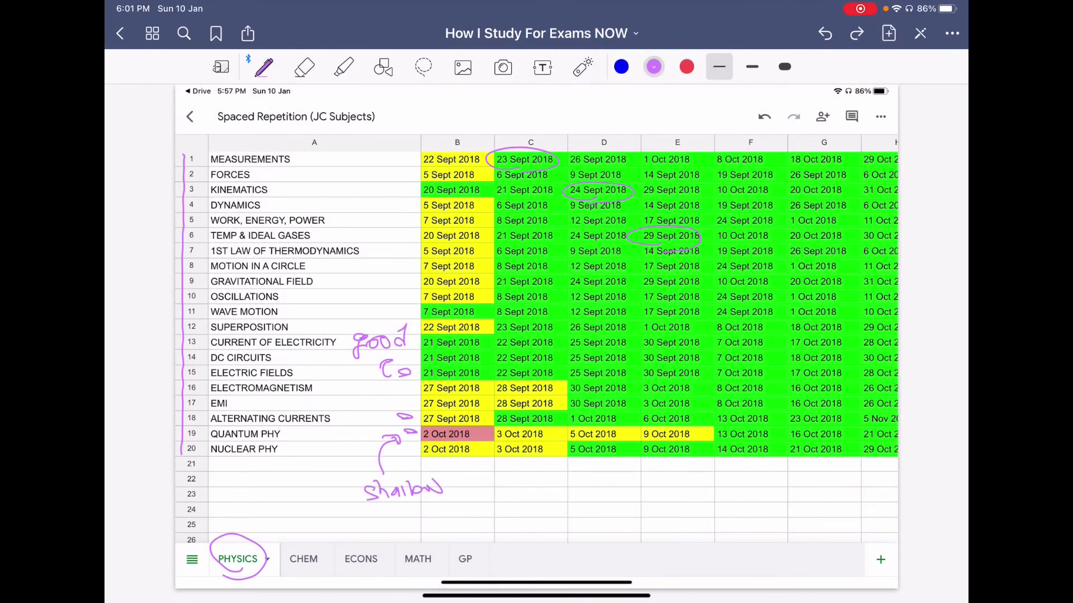
# - Circle 2 Oct 2018 in B19 and WAVE MOTION, with arrows along row 19, undoing one stroke
pyautogui.moveTo(424, 439)
pyautogui.mouseDown()
pyautogui.moveTo(456, 444)
pyautogui.moveTo(441, 426)
pyautogui.mouseUp()
pyautogui.moveTo(551, 428); pyautogui.dragTo(554, 439)
pyautogui.moveTo(617, 435); pyautogui.dragTo(637, 433)
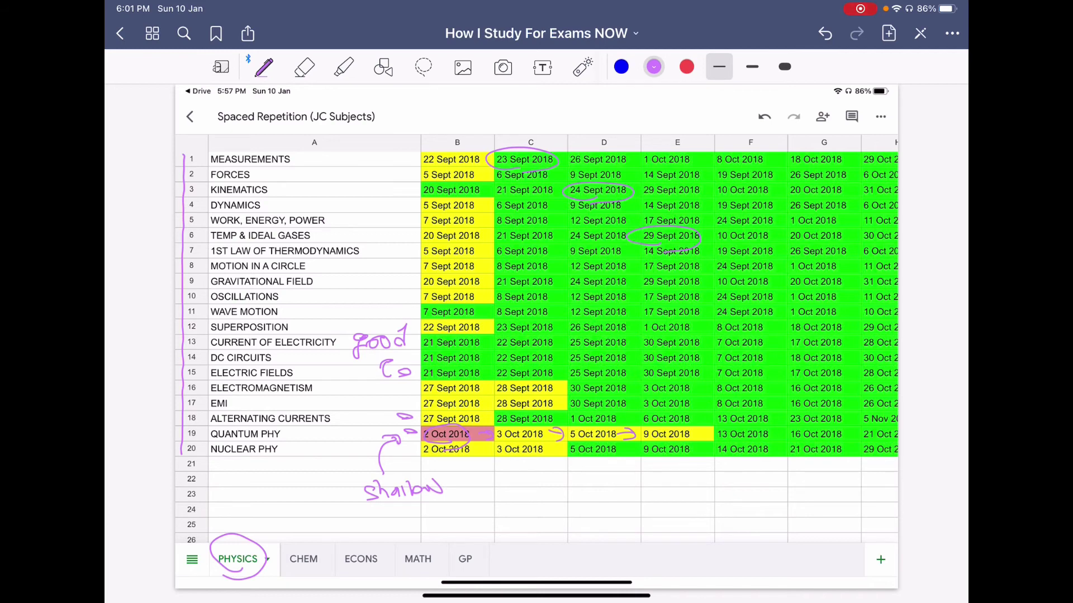
pyautogui.moveTo(246, 300); pyautogui.dragTo(291, 331)
pyautogui.hotkey('ctrl', 'z')
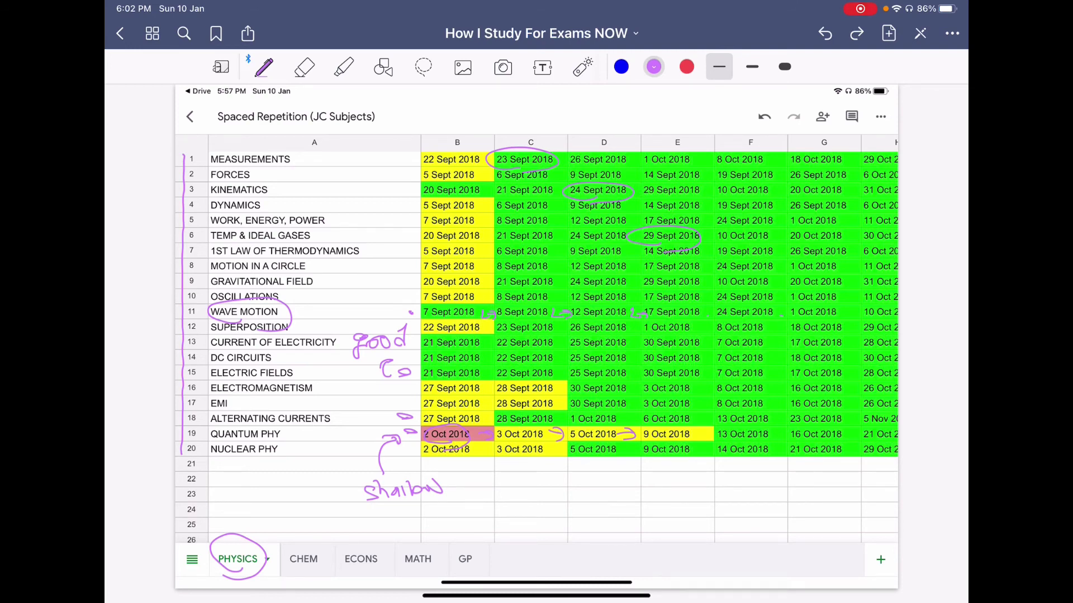
# - Circle 23 Sept and 26 Sept 2018 in C1 and D1, and loop columns F and G
pyautogui.moveTo(492, 165); pyautogui.dragTo(542, 148)
pyautogui.moveTo(562, 158); pyautogui.dragTo(590, 168)
pyautogui.moveTo(724, 481)
pyautogui.mouseDown()
pyautogui.moveTo(774, 168)
pyautogui.moveTo(673, 493)
pyautogui.mouseUp()
pyautogui.moveTo(792, 441)
pyautogui.mouseDown()
pyautogui.moveTo(844, 162)
pyautogui.moveTo(720, 474)
pyautogui.mouseUp()
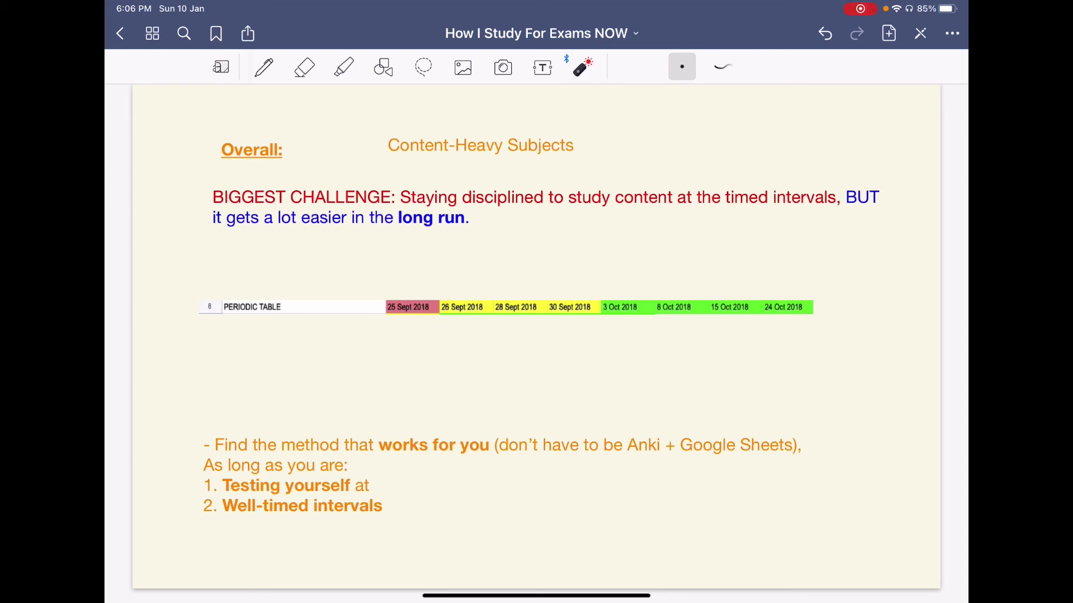
# - Circle 'timed intervals' and write 'Calender' above it with an arrow
pyautogui.click(265, 67)
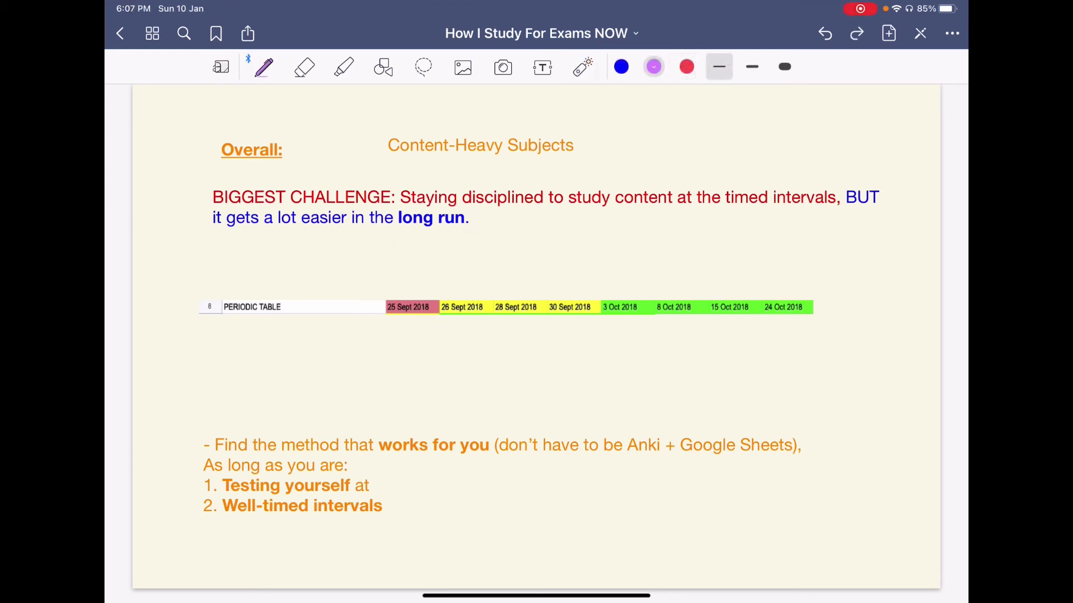
pyautogui.moveTo(766, 211)
pyautogui.mouseDown()
pyautogui.moveTo(727, 208)
pyautogui.moveTo(760, 224)
pyautogui.mouseUp()
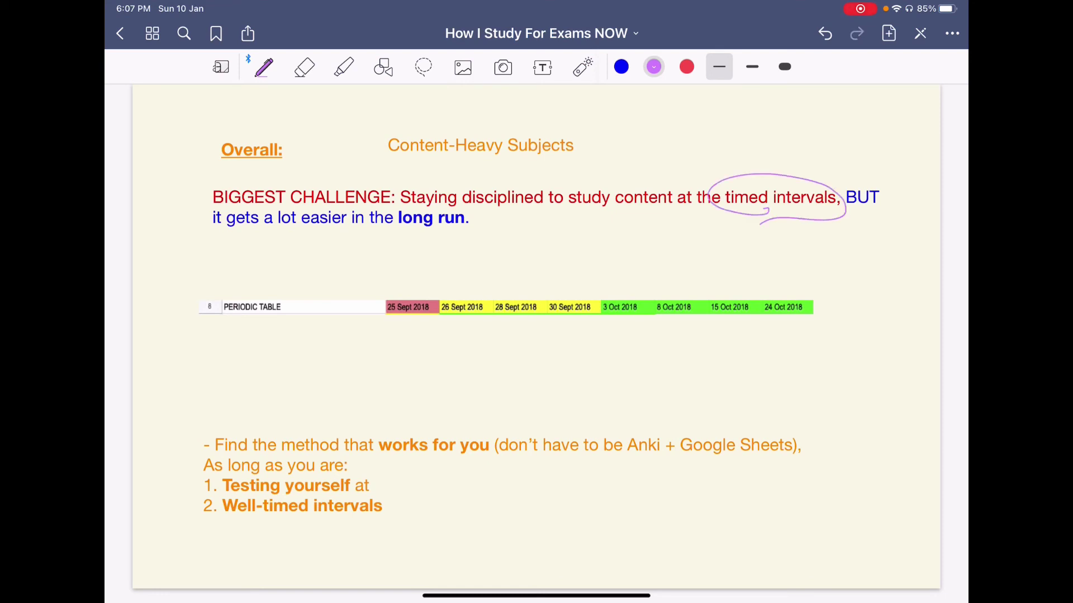
pyautogui.moveTo(737, 182); pyautogui.dragTo(749, 168)
pyautogui.moveTo(743, 138)
pyautogui.mouseDown()
pyautogui.moveTo(742, 152)
pyautogui.moveTo(756, 151)
pyautogui.mouseUp()
pyautogui.moveTo(762, 133); pyautogui.dragTo(776, 150)
pyautogui.moveTo(777, 145); pyautogui.dragTo(799, 149)
pyautogui.moveTo(797, 144); pyautogui.dragTo(832, 147)
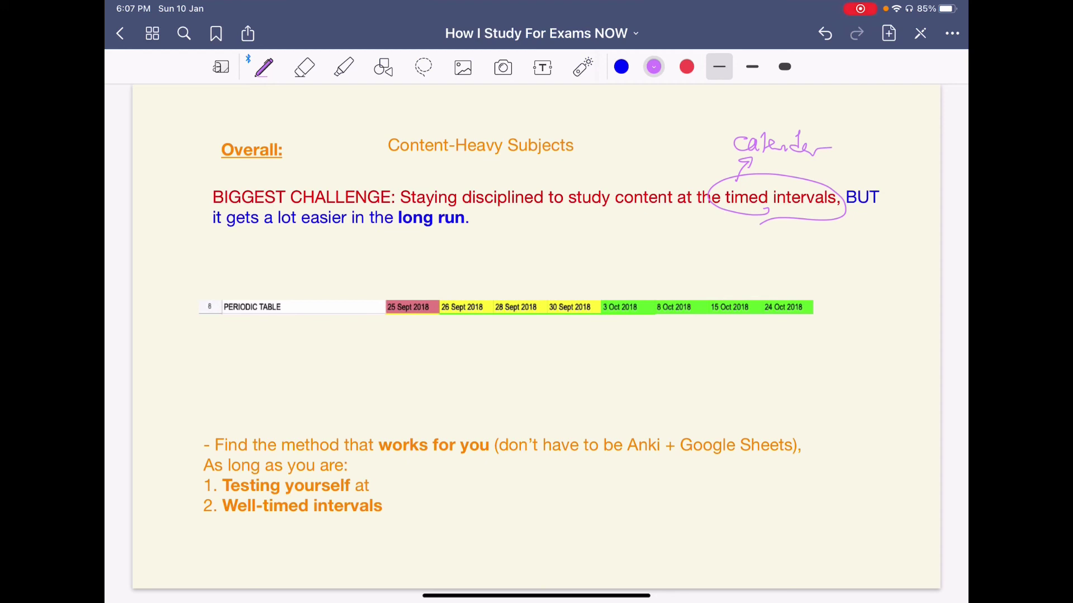
# - Circle 'disciplined to', 'long run' and PERIODIC TABLE, arrowing its dates and ringing the October ones
pyautogui.moveTo(506, 215); pyautogui.dragTo(519, 220)
pyautogui.moveTo(248, 333)
pyautogui.mouseDown()
pyautogui.moveTo(268, 328)
pyautogui.moveTo(243, 330)
pyautogui.mouseUp()
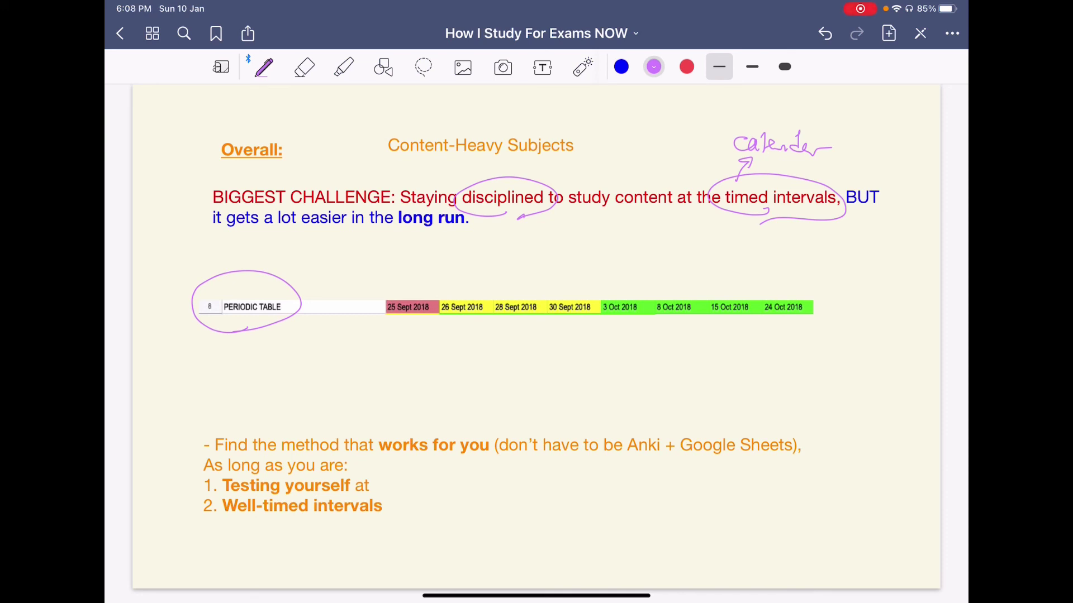
pyautogui.moveTo(466, 233)
pyautogui.mouseDown()
pyautogui.moveTo(478, 223)
pyautogui.moveTo(421, 251)
pyautogui.mouseUp()
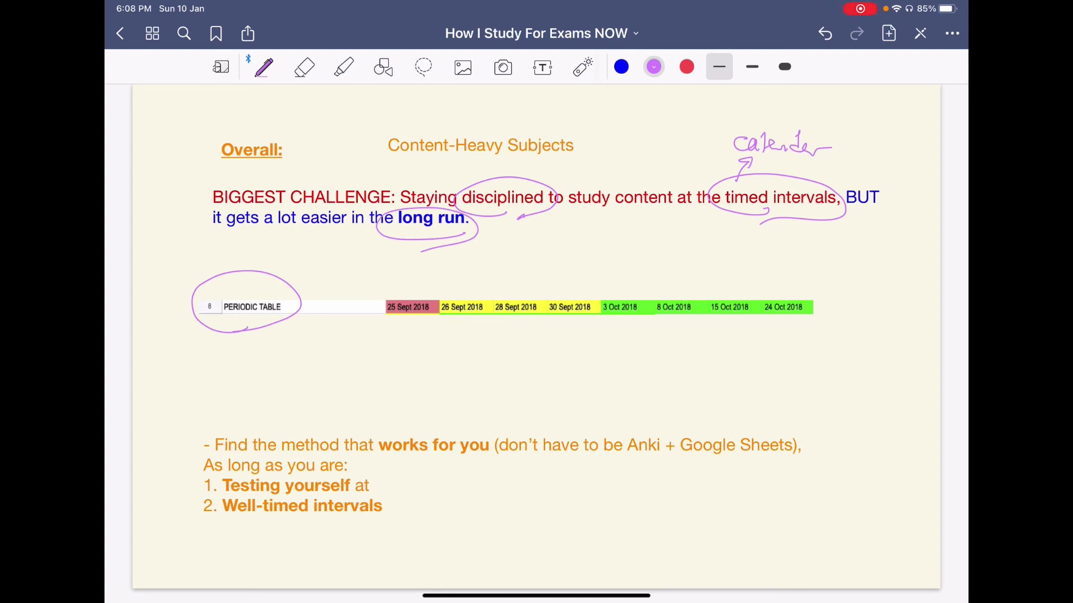
pyautogui.moveTo(421, 332)
pyautogui.mouseDown()
pyautogui.moveTo(454, 323)
pyautogui.moveTo(521, 342)
pyautogui.mouseUp()
pyautogui.moveTo(651, 320)
pyautogui.mouseDown()
pyautogui.moveTo(643, 329)
pyautogui.moveTo(653, 333)
pyautogui.moveTo(778, 329)
pyautogui.mouseUp()
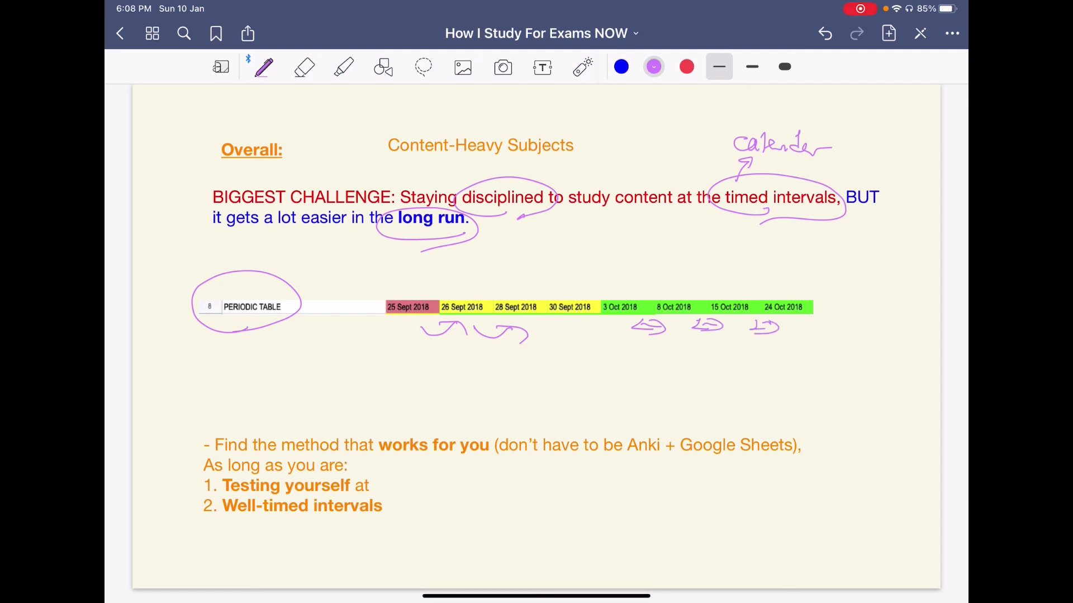
pyautogui.moveTo(662, 349)
pyautogui.mouseDown()
pyautogui.moveTo(593, 330)
pyautogui.moveTo(623, 350)
pyautogui.moveTo(602, 347)
pyautogui.mouseUp()
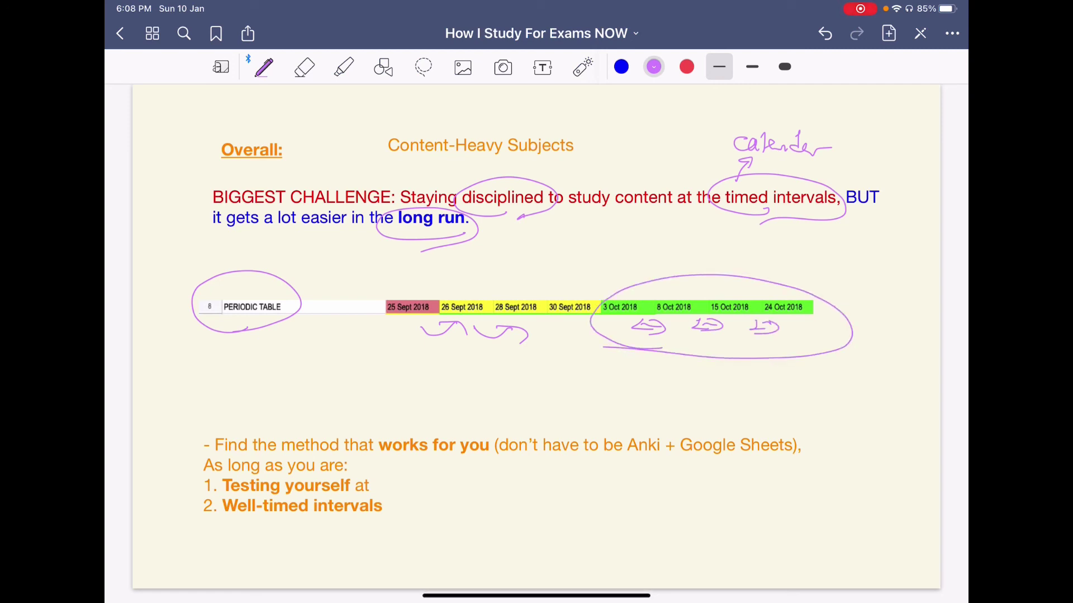
# - Handwrite the note 'digitalised' beneath Google Sheets with the pen
pyautogui.click(583, 67)
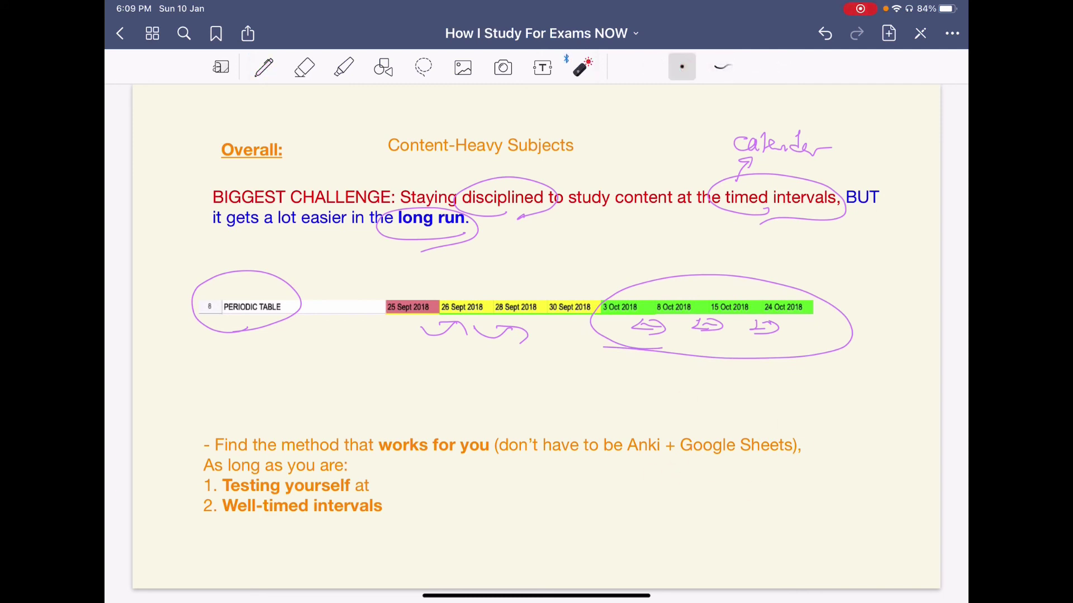
pyautogui.click(264, 67)
pyautogui.moveTo(677, 471)
pyautogui.mouseDown()
pyautogui.moveTo(693, 476)
pyautogui.moveTo(683, 499)
pyautogui.moveTo(692, 506)
pyautogui.moveTo(709, 487)
pyautogui.moveTo(721, 501)
pyautogui.moveTo(766, 482)
pyautogui.mouseUp()
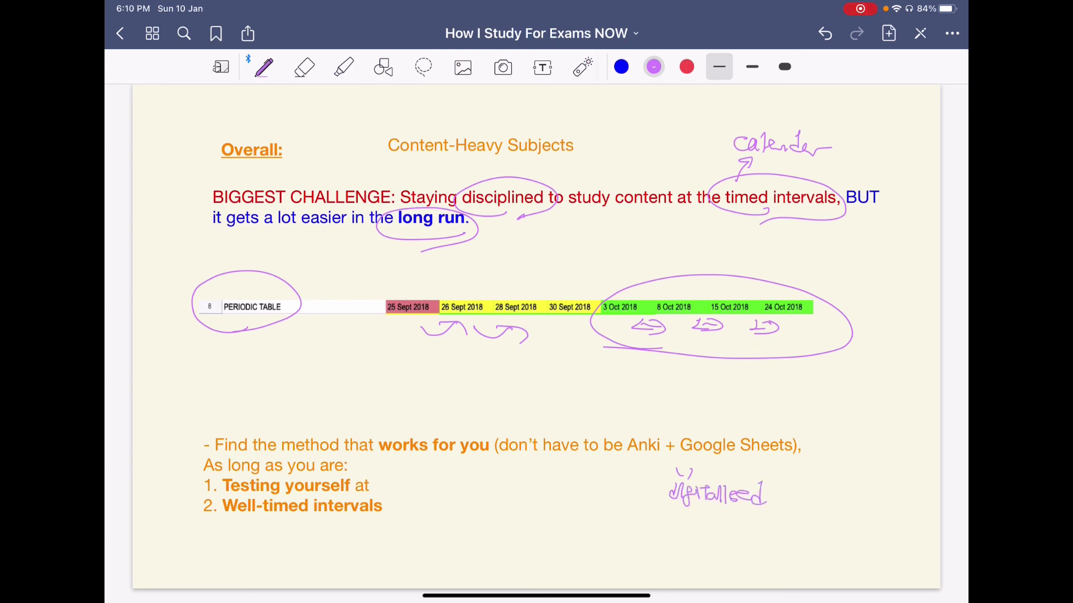
# - Circle Anki and Google Sheets in the closing line
pyautogui.moveTo(645, 458)
pyautogui.mouseDown()
pyautogui.moveTo(621, 463)
pyautogui.moveTo(665, 461)
pyautogui.mouseUp()
pyautogui.moveTo(737, 459)
pyautogui.mouseDown()
pyautogui.moveTo(770, 418)
pyautogui.moveTo(721, 468)
pyautogui.mouseUp()
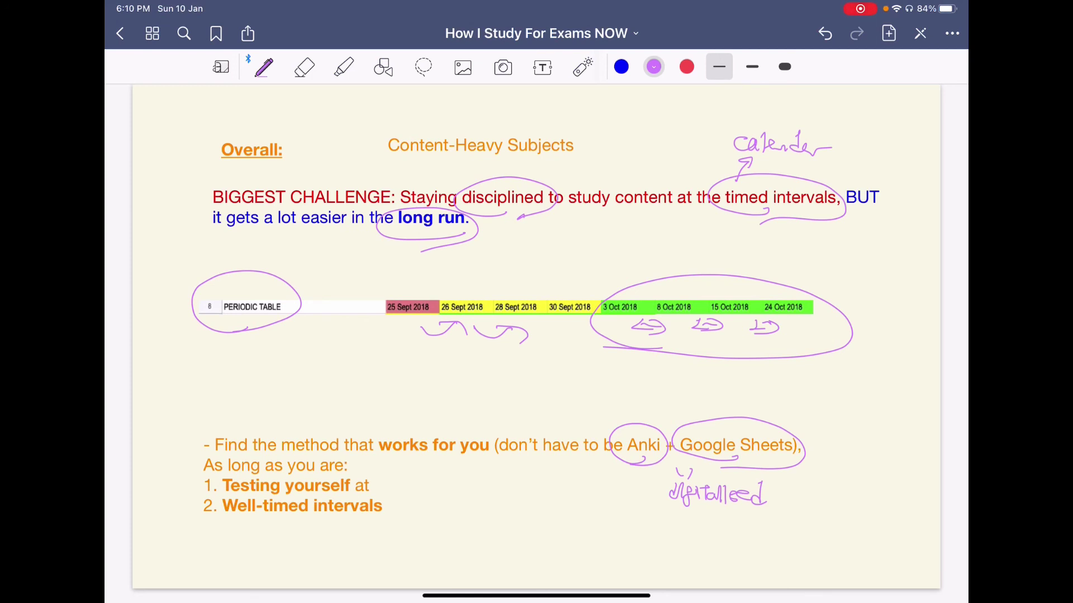
pyautogui.click(583, 67)
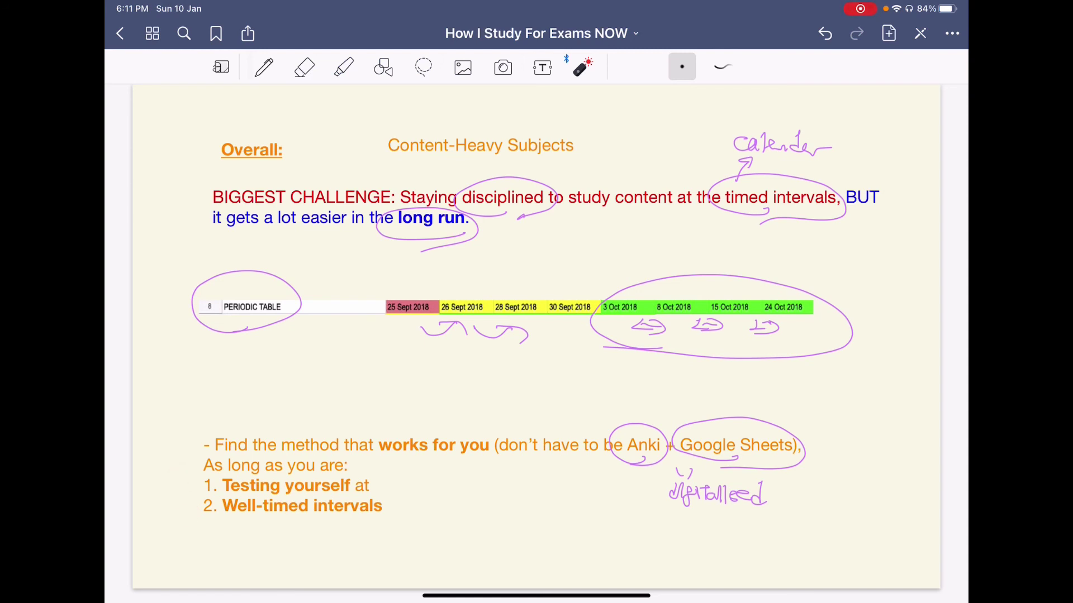
pyautogui.click(305, 67)
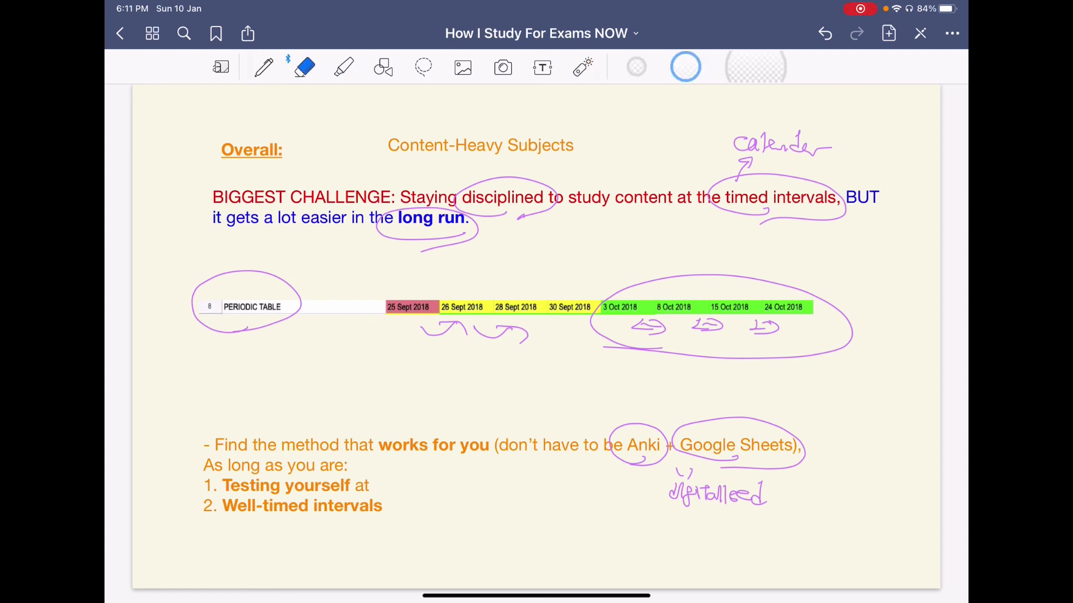